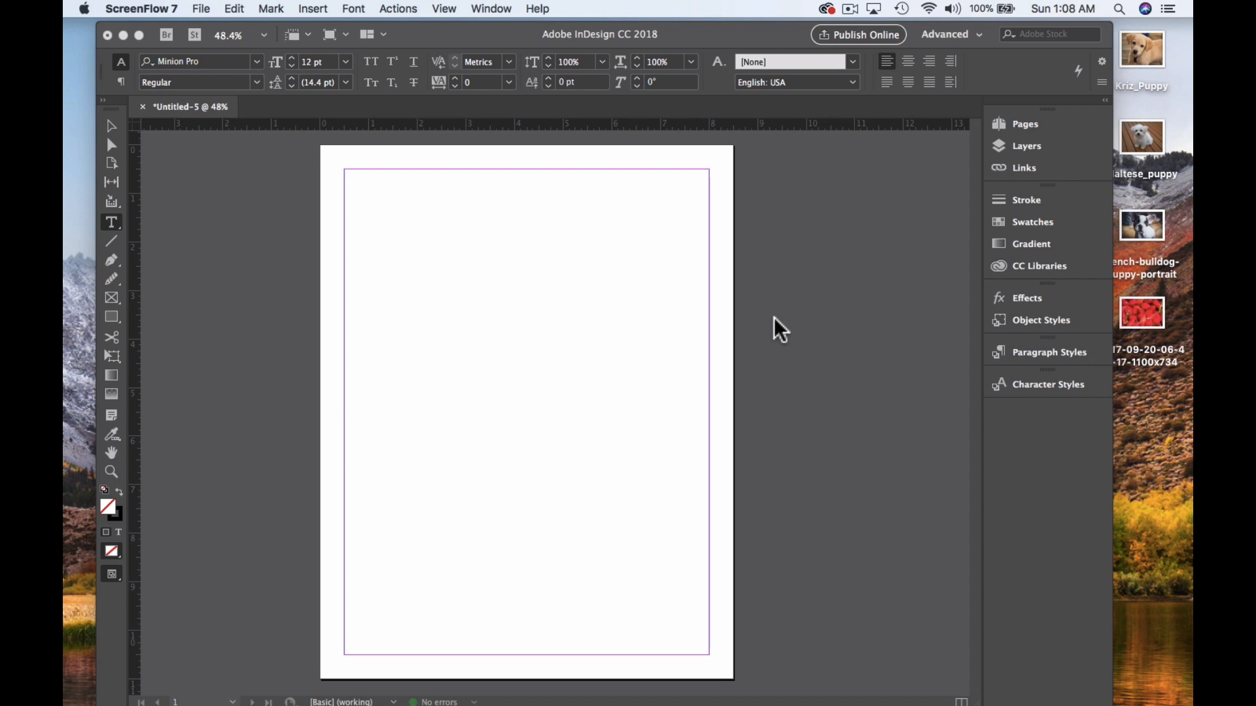
# Create a text frame about 7.04 × 4.15 in near the page's upper margin and enter FRESH
pyautogui.click(112, 226)
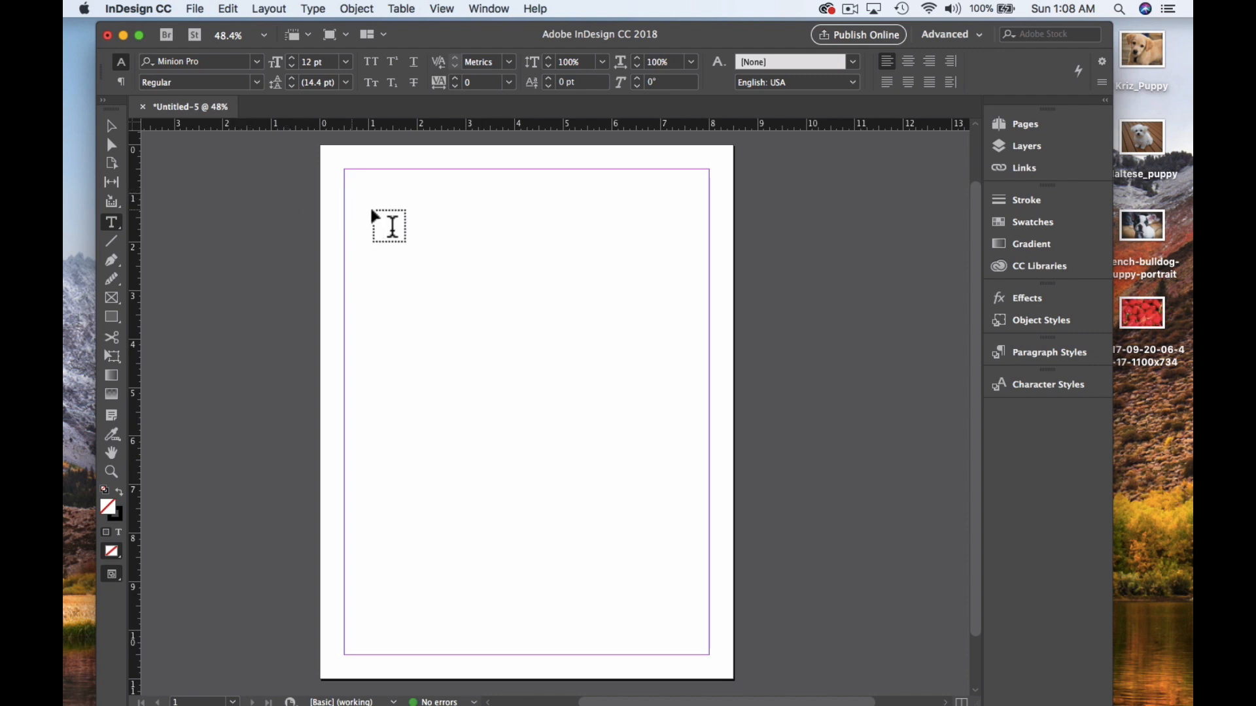
pyautogui.moveTo(352, 187); pyautogui.dragTo(695, 389)
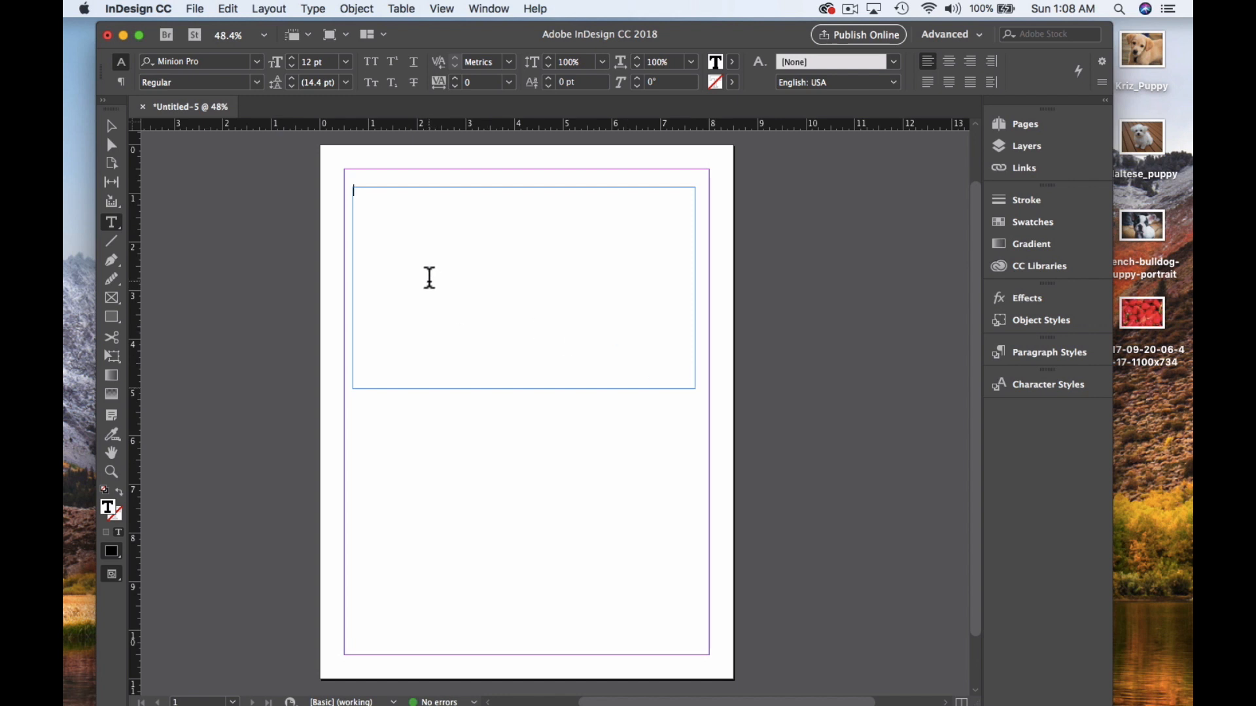
pyautogui.write('FRESH')
# Format the word FRESH in the Impact font at 200 pt
pyautogui.doubleClick(362, 195)
pyautogui.moveTo(363, 191); pyautogui.dragTo(403, 139)
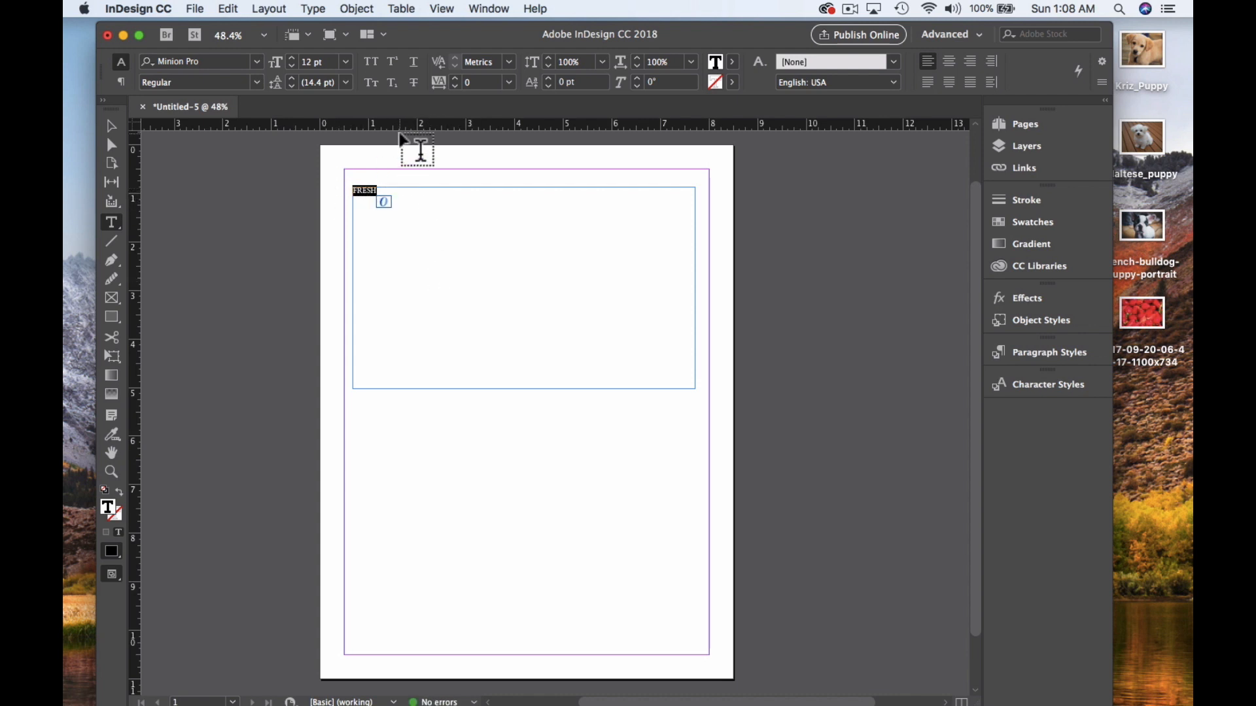
pyautogui.click(258, 61)
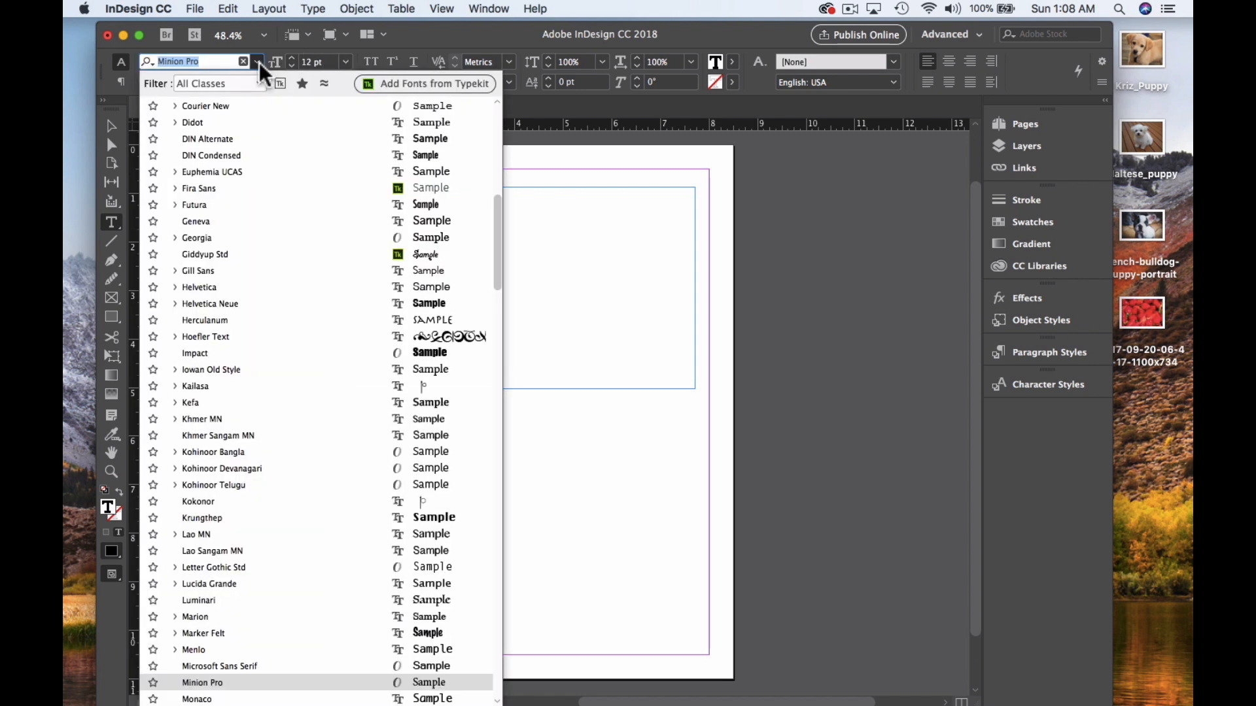
pyautogui.click(298, 355)
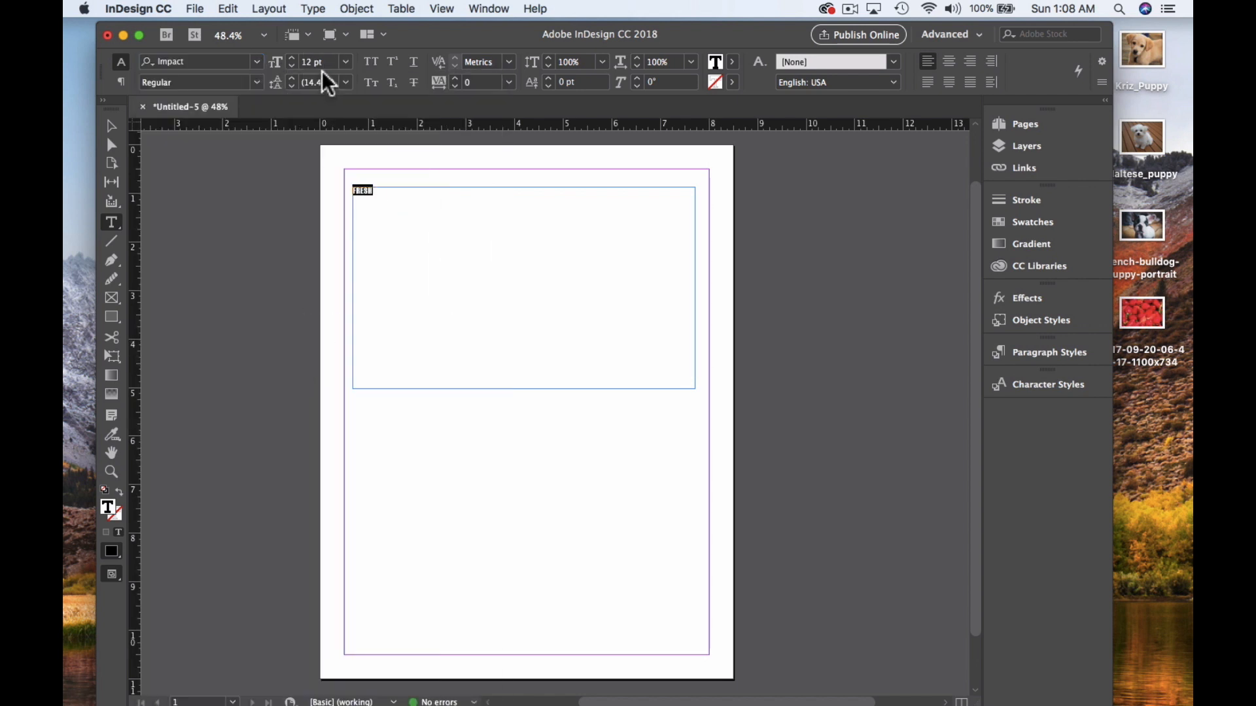
pyautogui.click(346, 61)
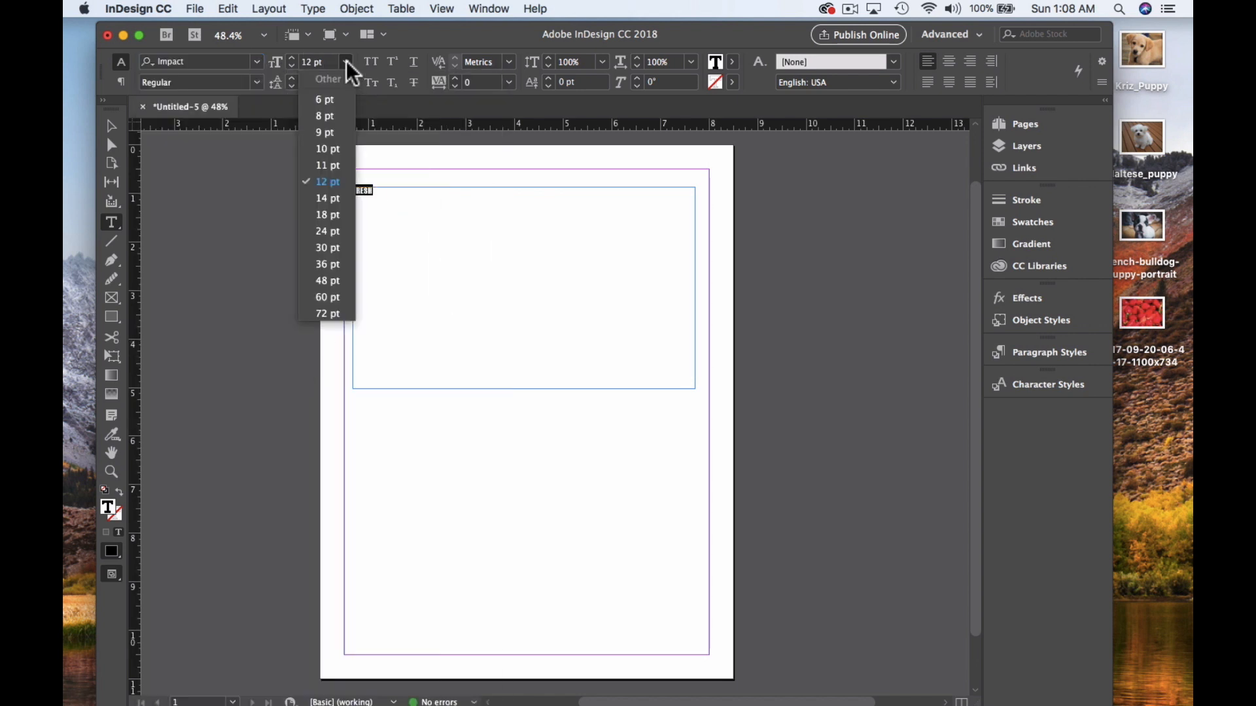
pyautogui.click(335, 312)
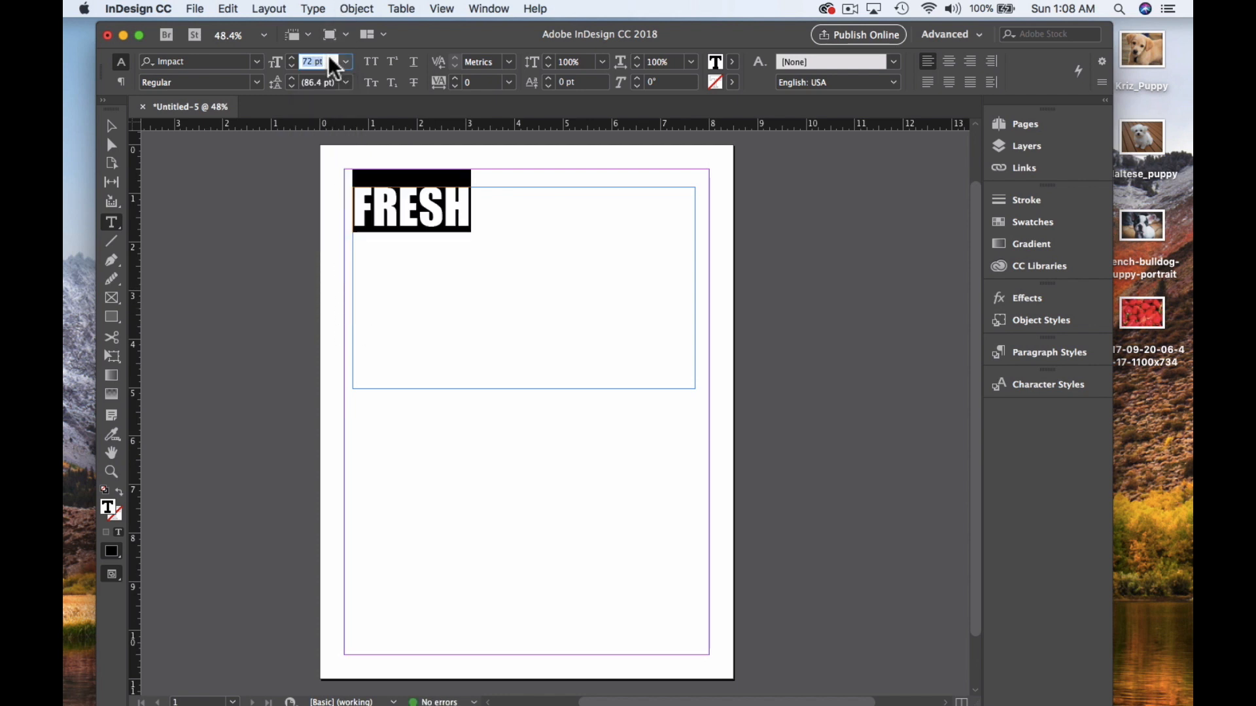
pyautogui.write('200')
pyautogui.press('Return')
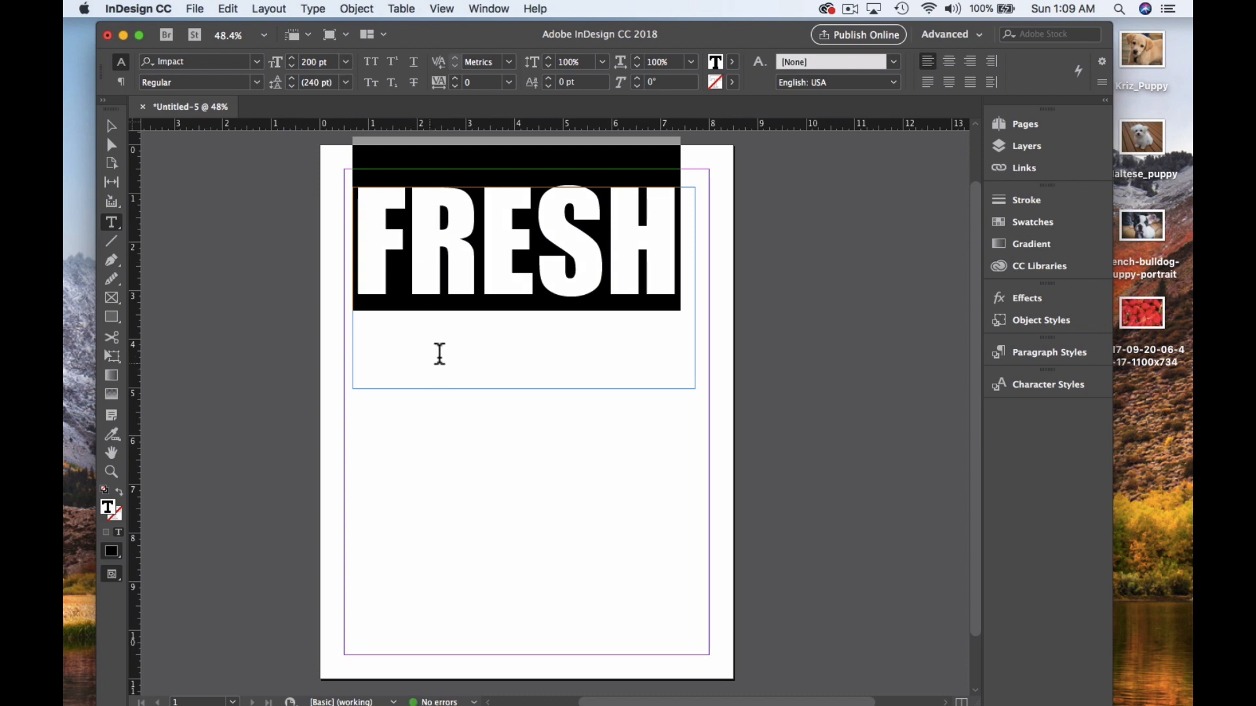
pyautogui.click(492, 306)
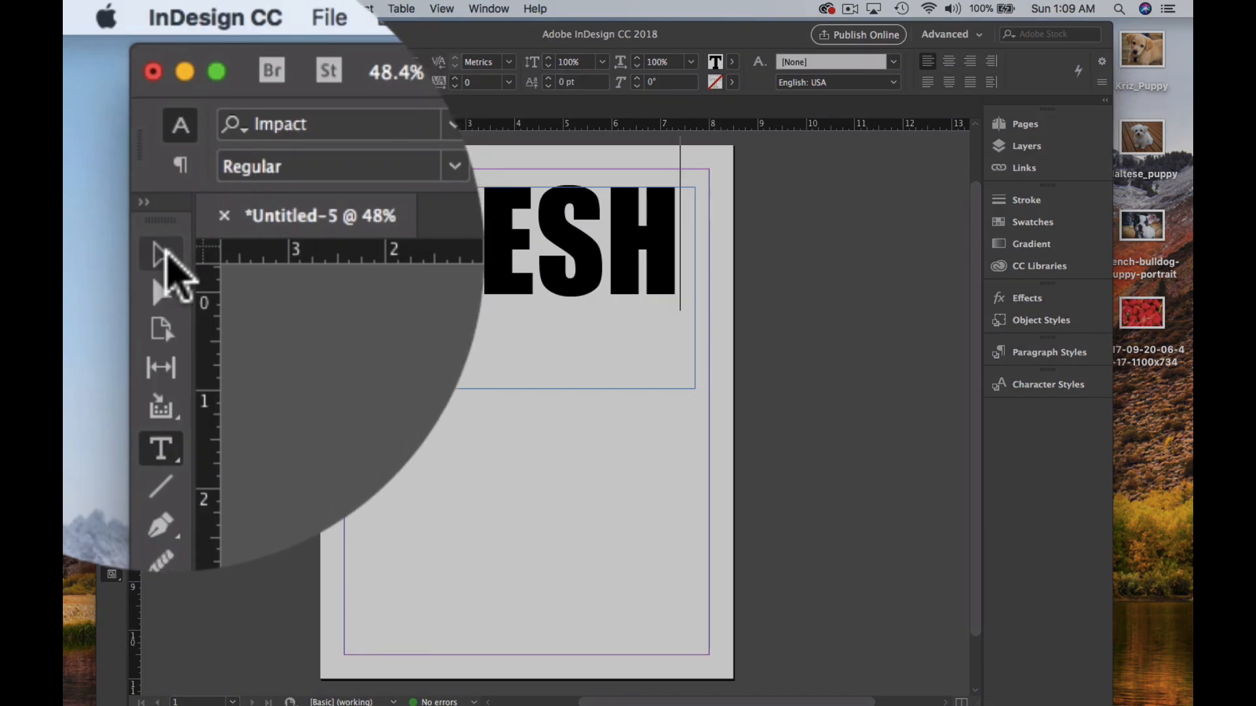
# Fill the FRESH text frame with the [Paper] swatch
pyautogui.click(164, 252)
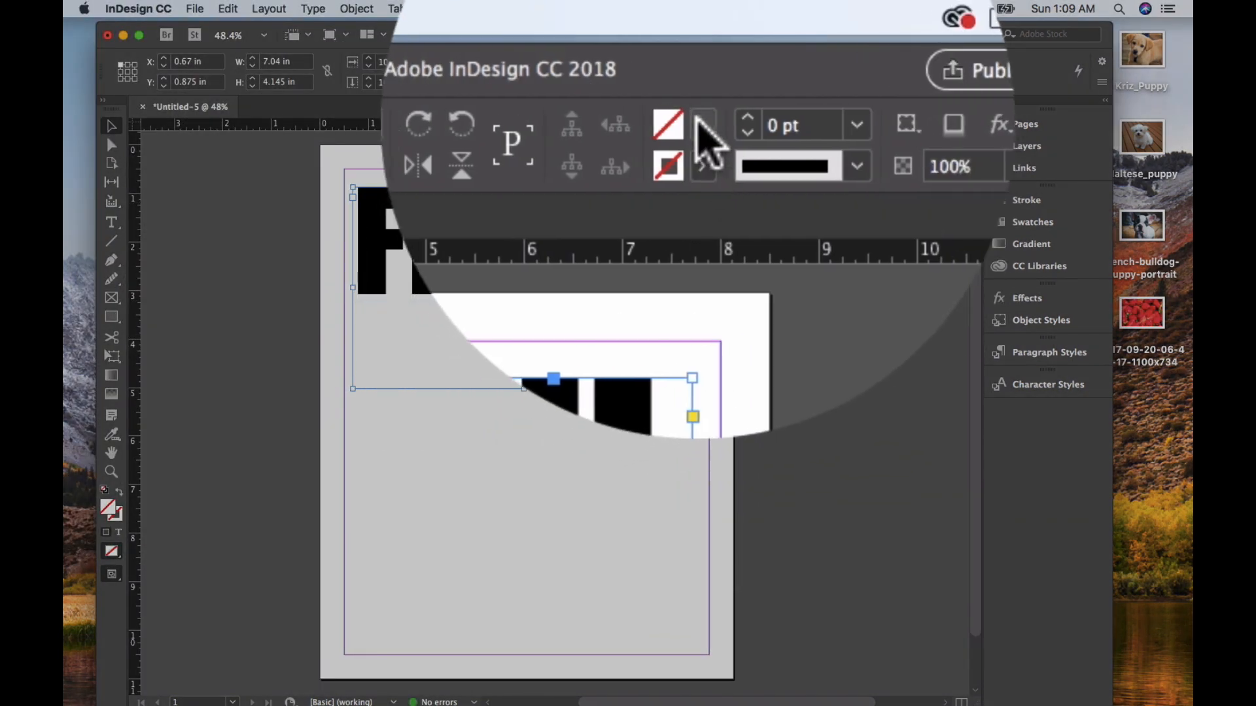
pyautogui.click(700, 124)
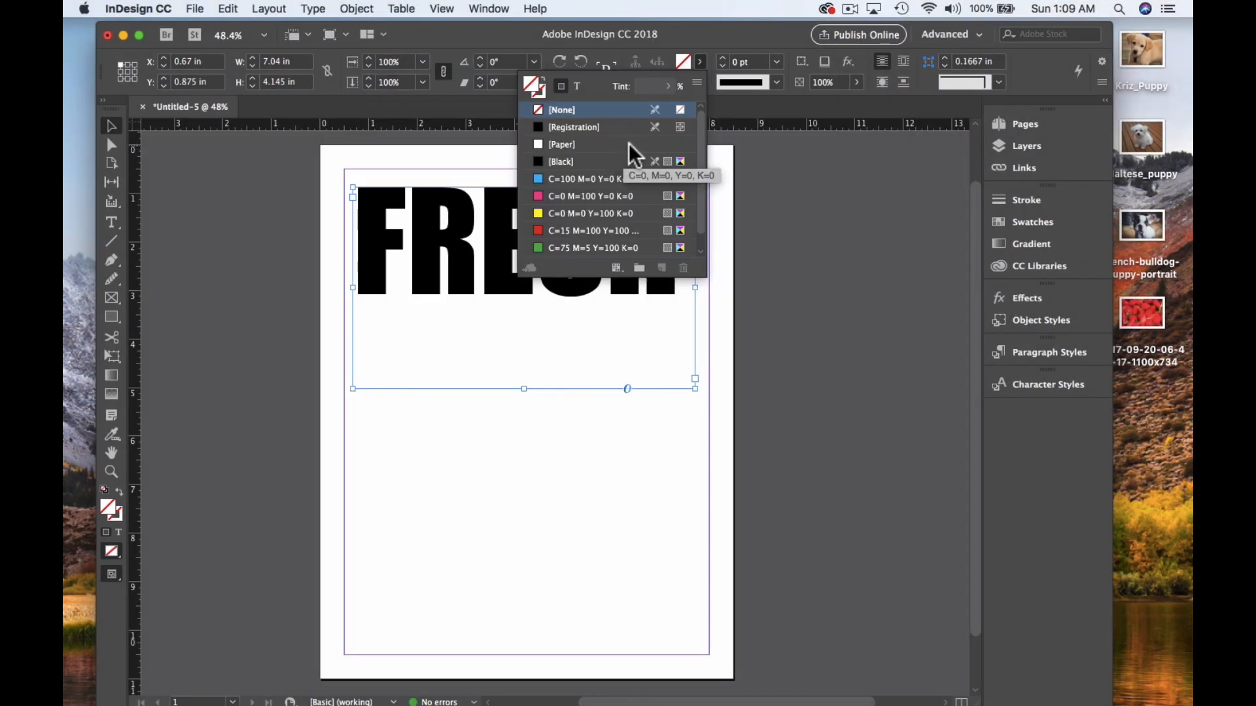
pyautogui.scroll(-1, 647, 186)
pyautogui.scroll(1, 644, 189)
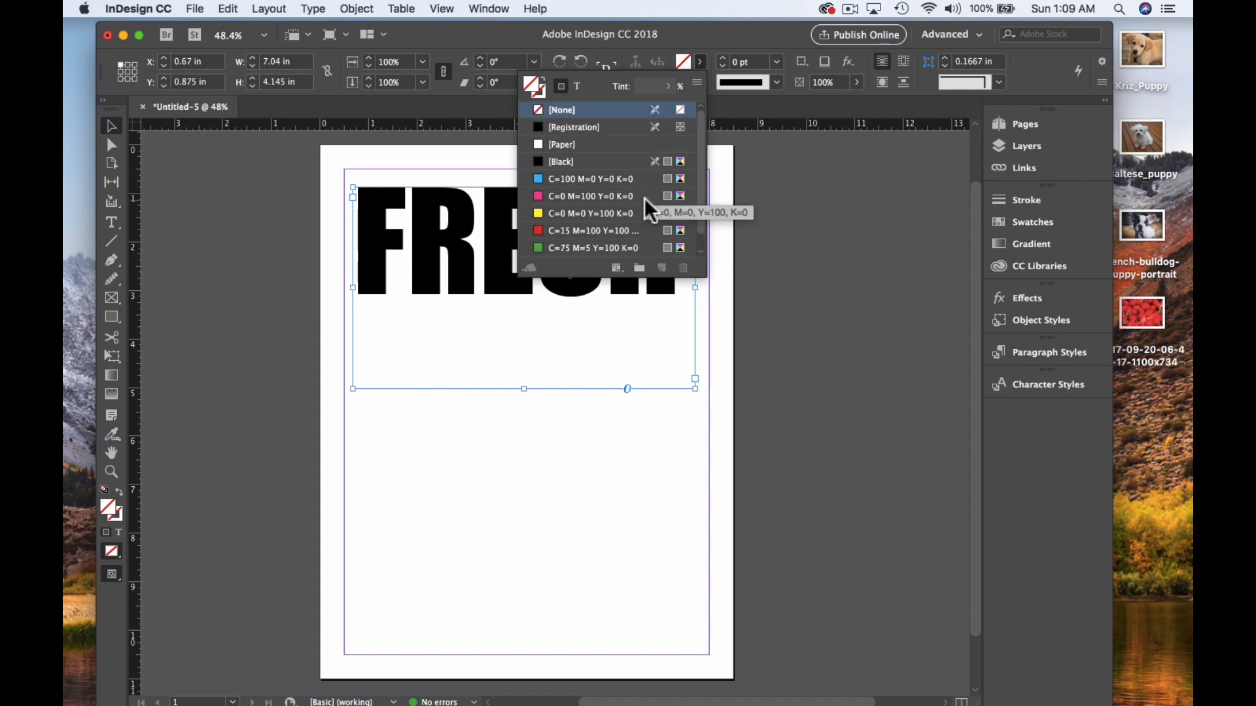
pyautogui.click(616, 142)
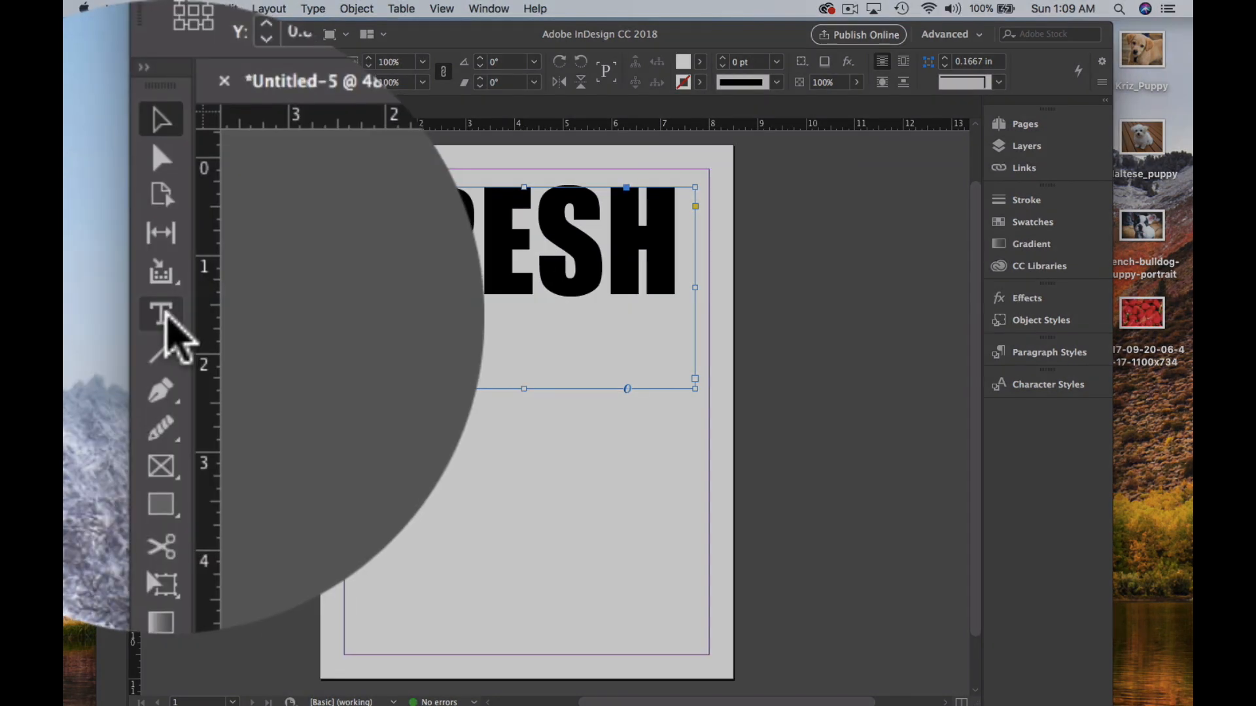
# Colour the FRESH lettering with the [Registration] swatch
pyautogui.click(111, 222)
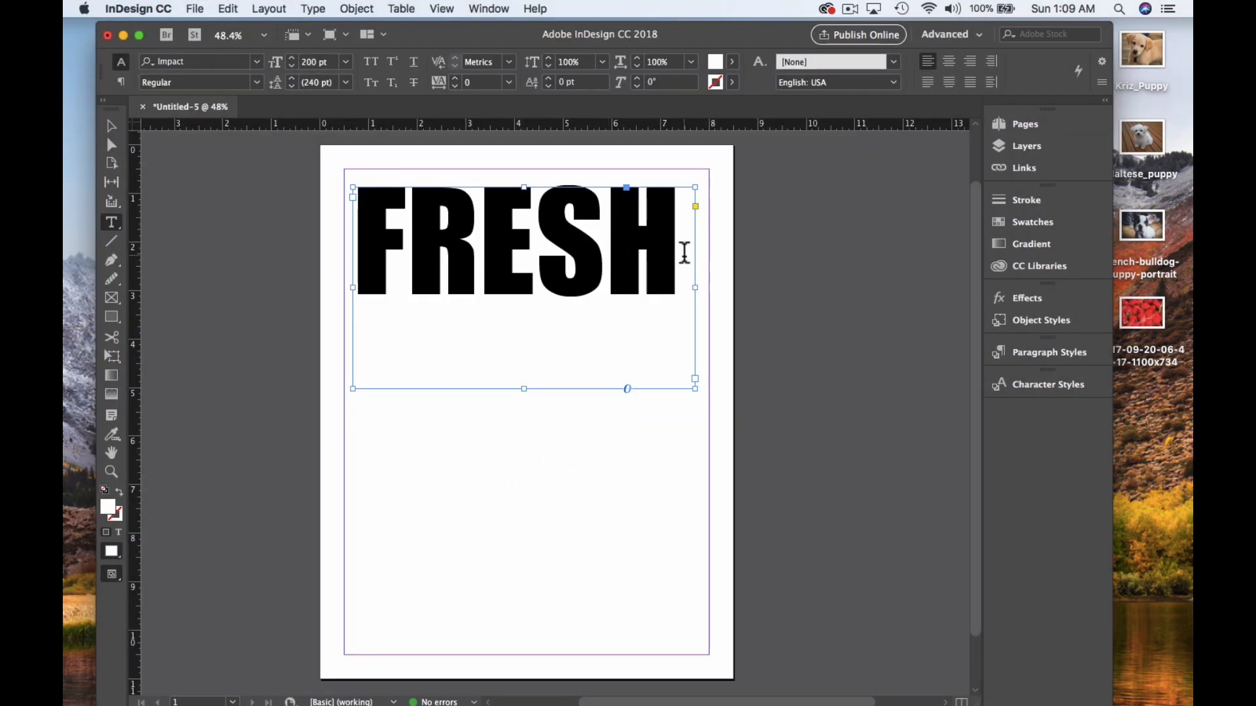
pyautogui.moveTo(681, 252); pyautogui.dragTo(358, 246)
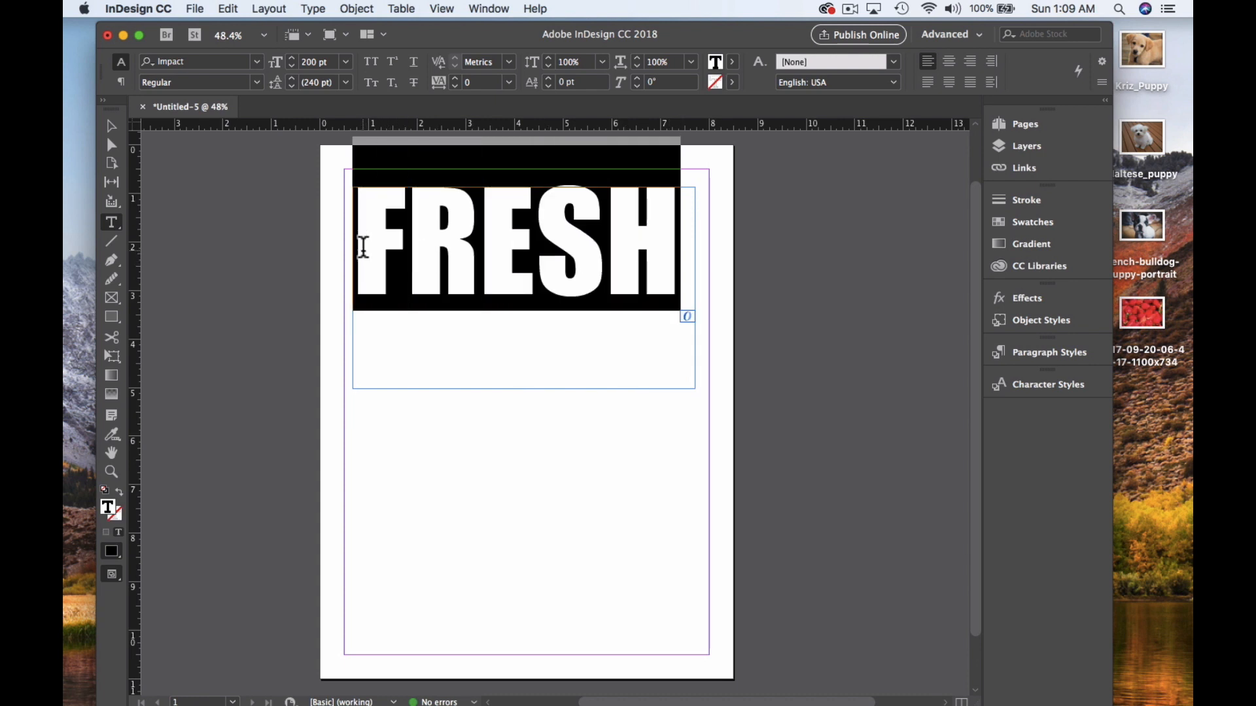
pyautogui.click(732, 60)
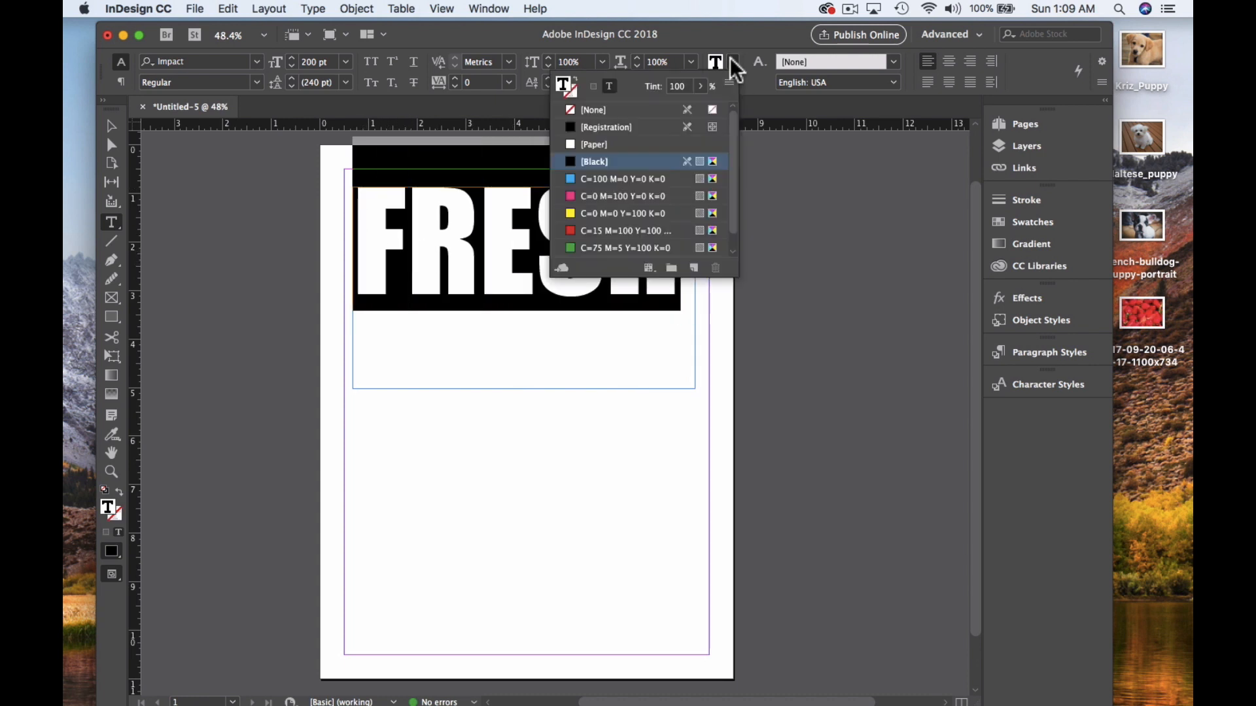
pyautogui.click(646, 127)
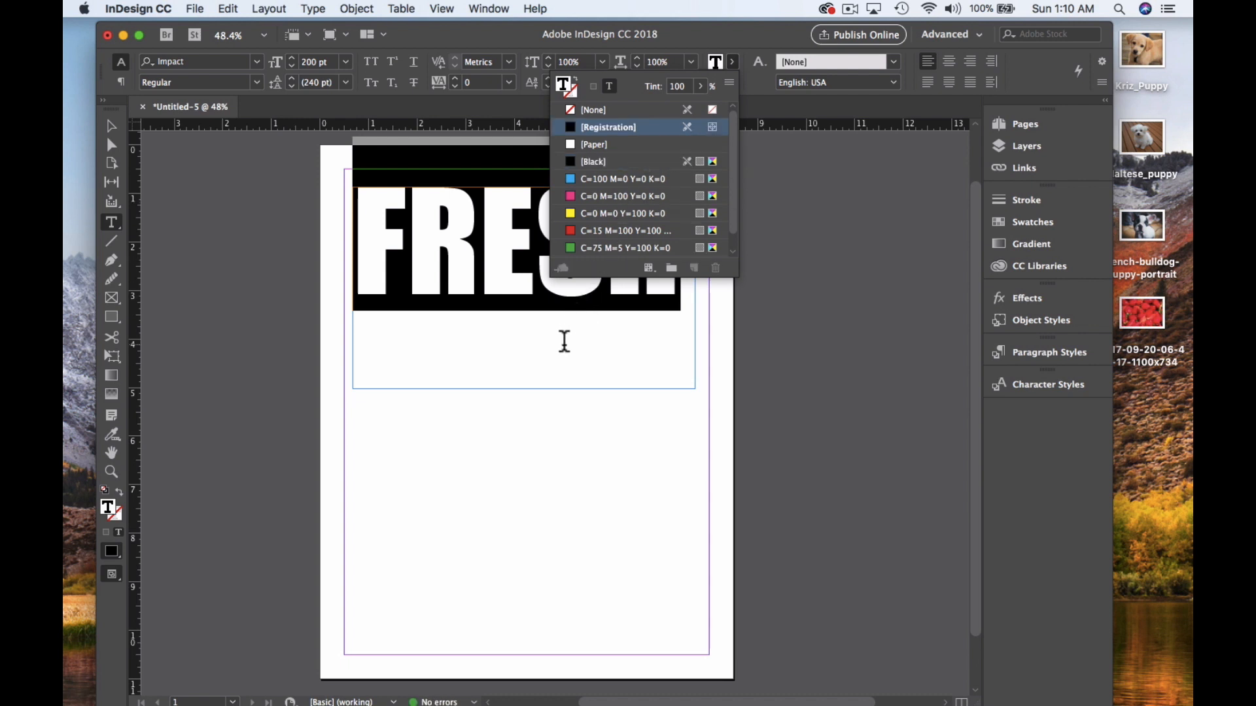
pyautogui.click(586, 301)
pyautogui.click(630, 274)
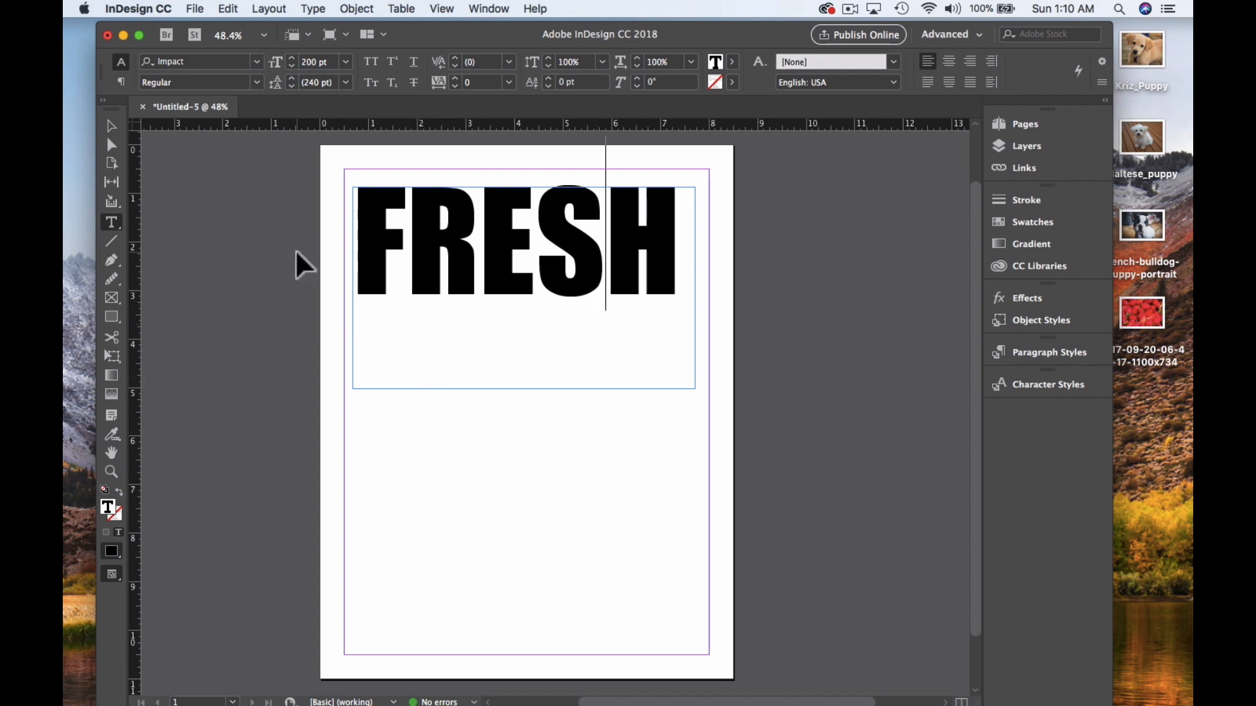
pyautogui.press('super+d')
pyautogui.click(490, 171)
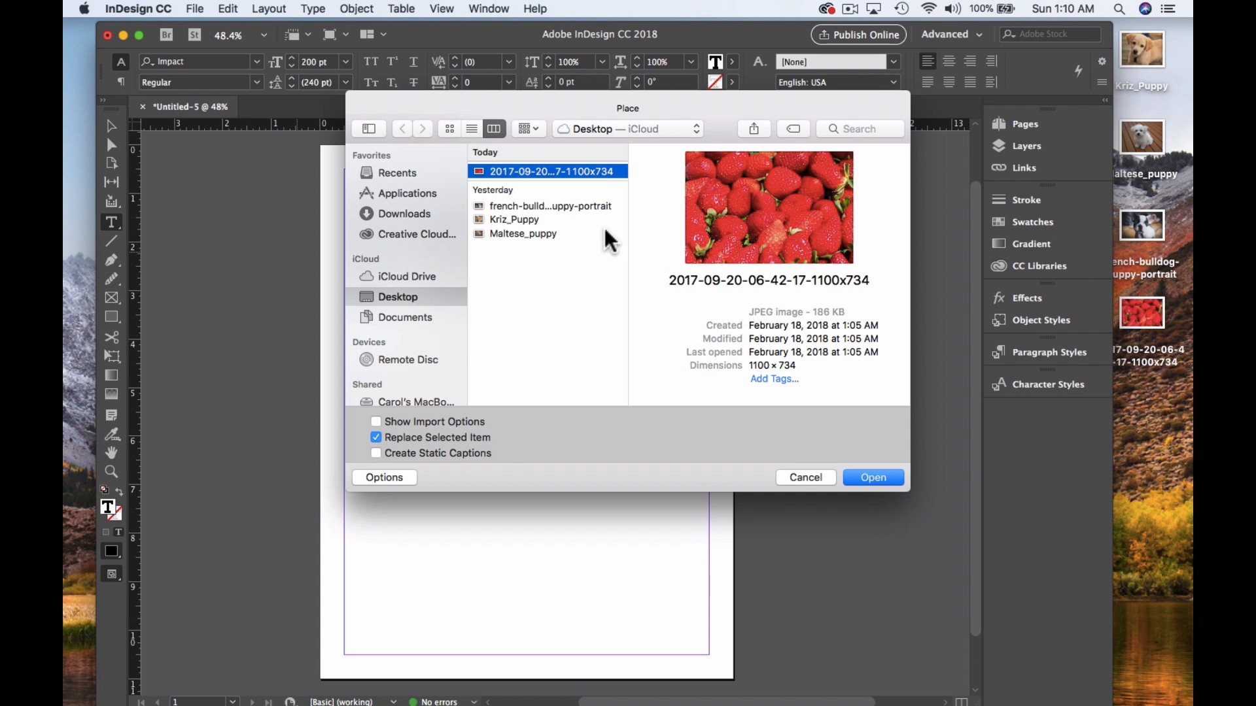
pyautogui.press('Return')
pyautogui.press('super+z')
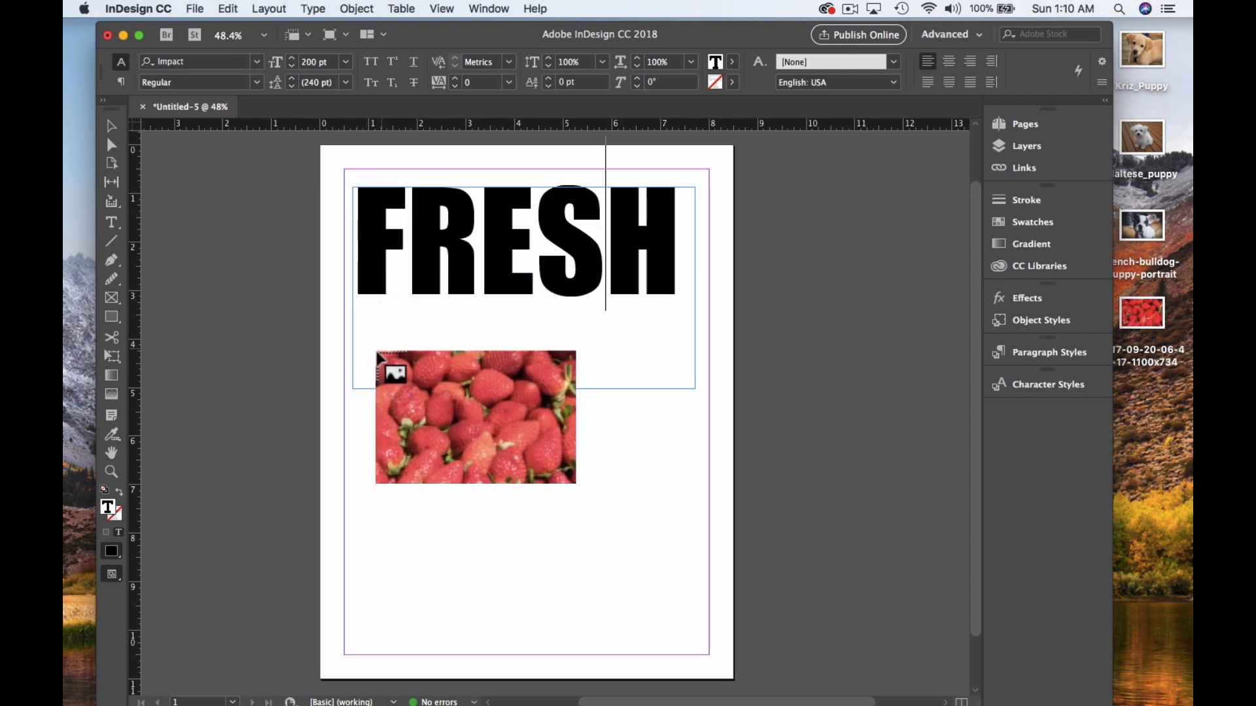
pyautogui.moveTo(368, 405); pyautogui.dragTo(701, 627)
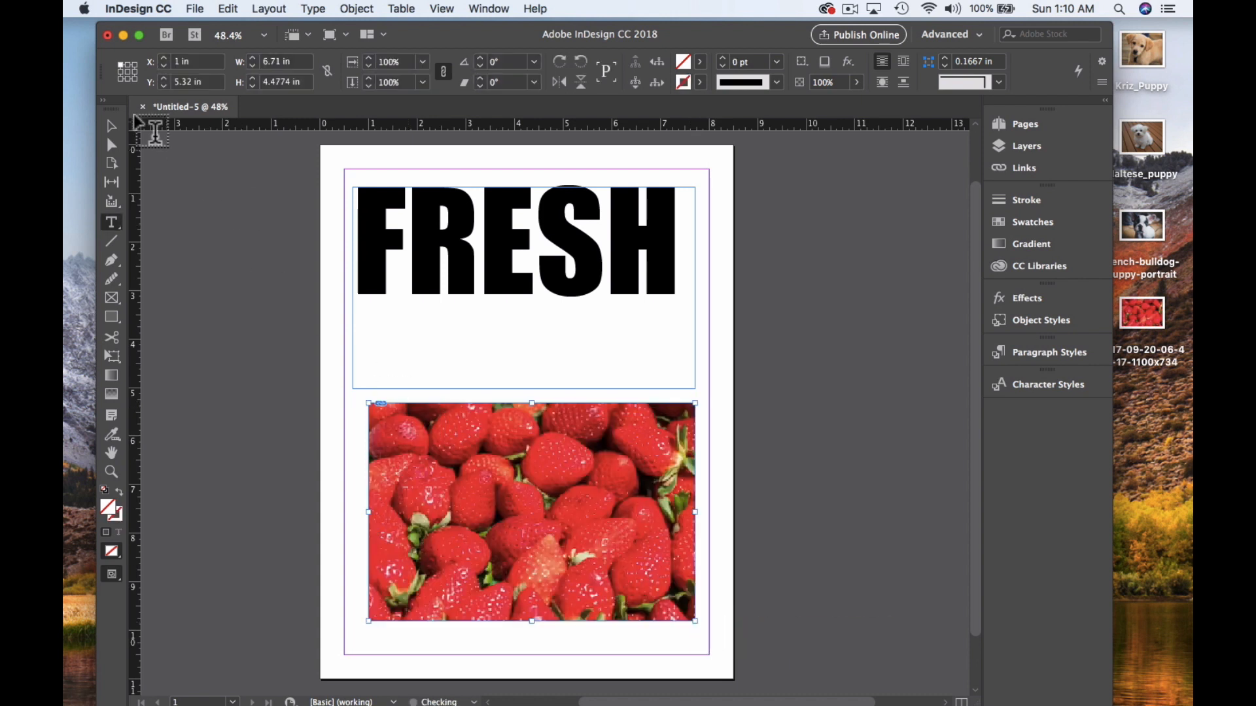
# Nudge the strawberry image left to about X 0.77 in and reorder it beneath the FRESH text in the layer stack
pyautogui.click(113, 126)
pyautogui.moveTo(552, 483); pyautogui.dragTo(541, 482)
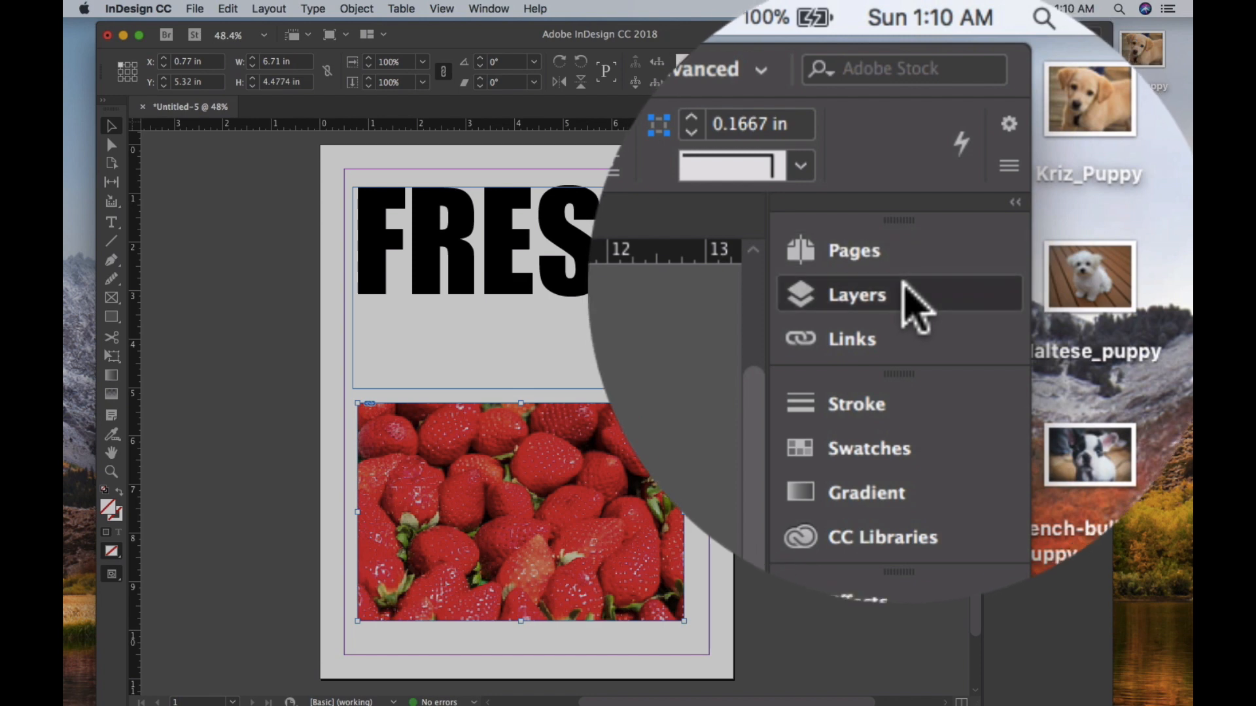
pyautogui.click(904, 285)
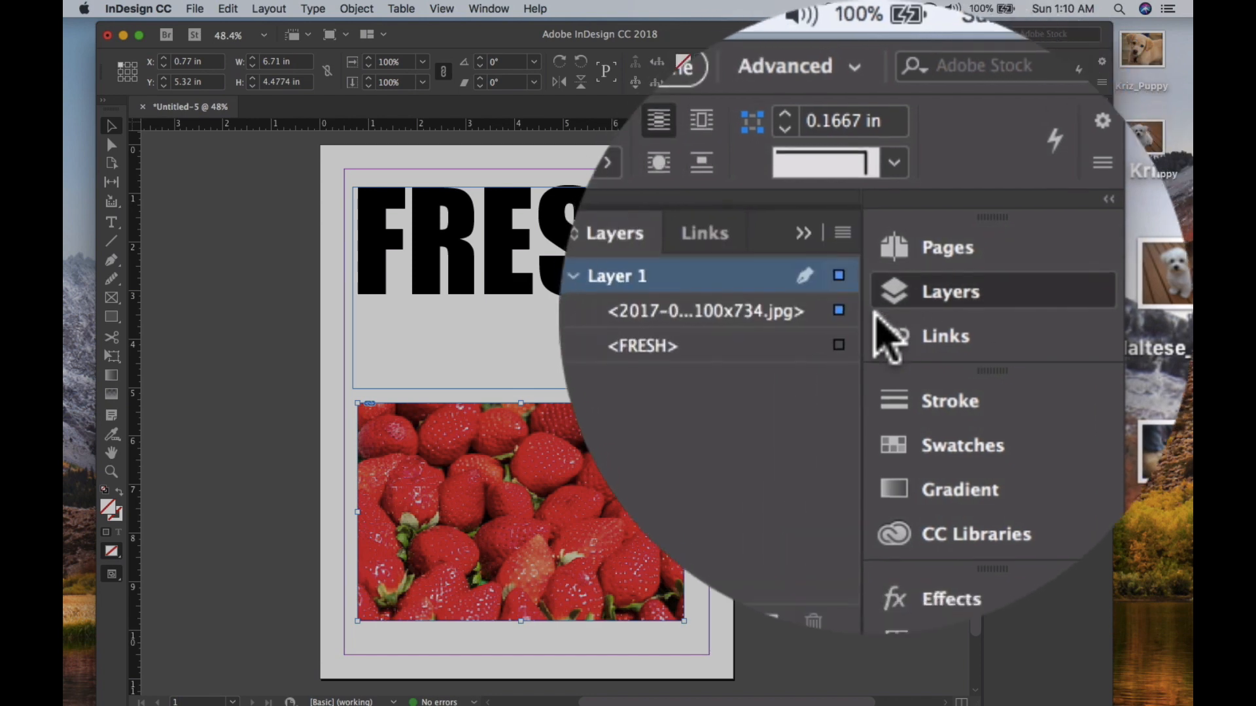
pyautogui.click(877, 327)
pyautogui.moveTo(876, 325); pyautogui.dragTo(875, 317)
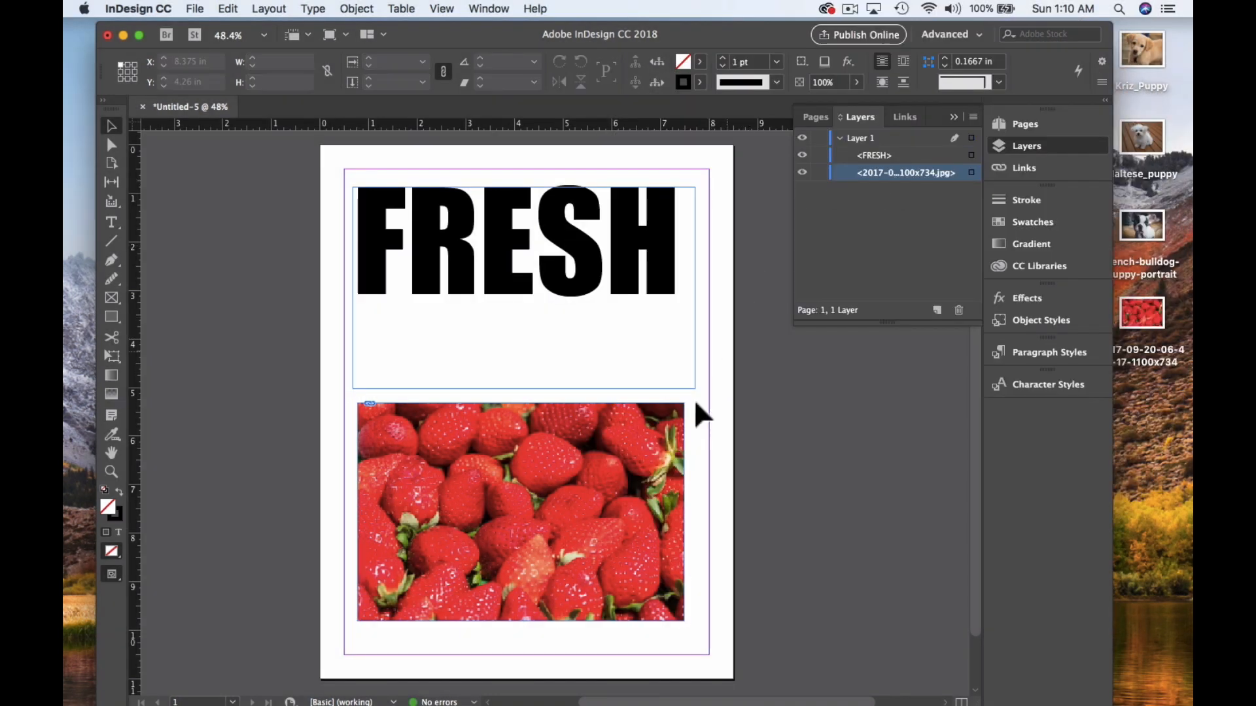
# Move the strawberry image up behind the FRESH text frame and crop its upper edge to a height of about 4.26 in
pyautogui.moveTo(611, 505); pyautogui.dragTo(614, 372)
pyautogui.moveTo(616, 440); pyautogui.dragTo(617, 351)
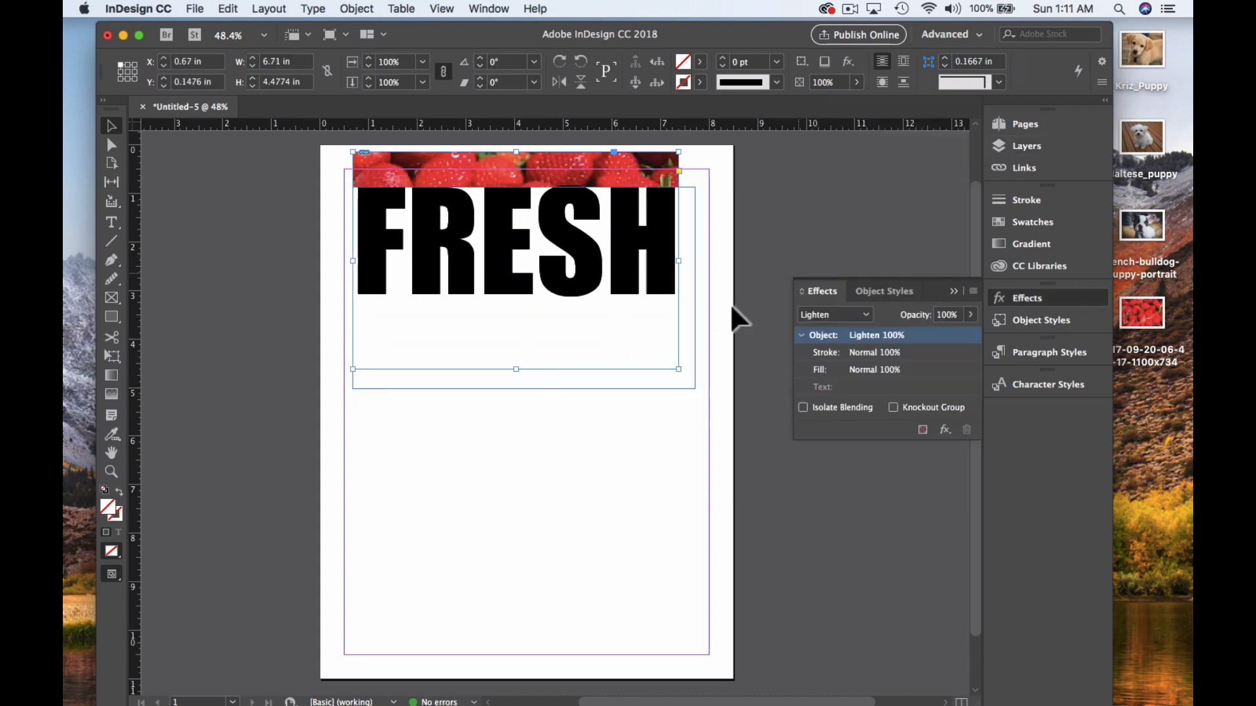
pyautogui.moveTo(551, 172); pyautogui.dragTo(560, 186)
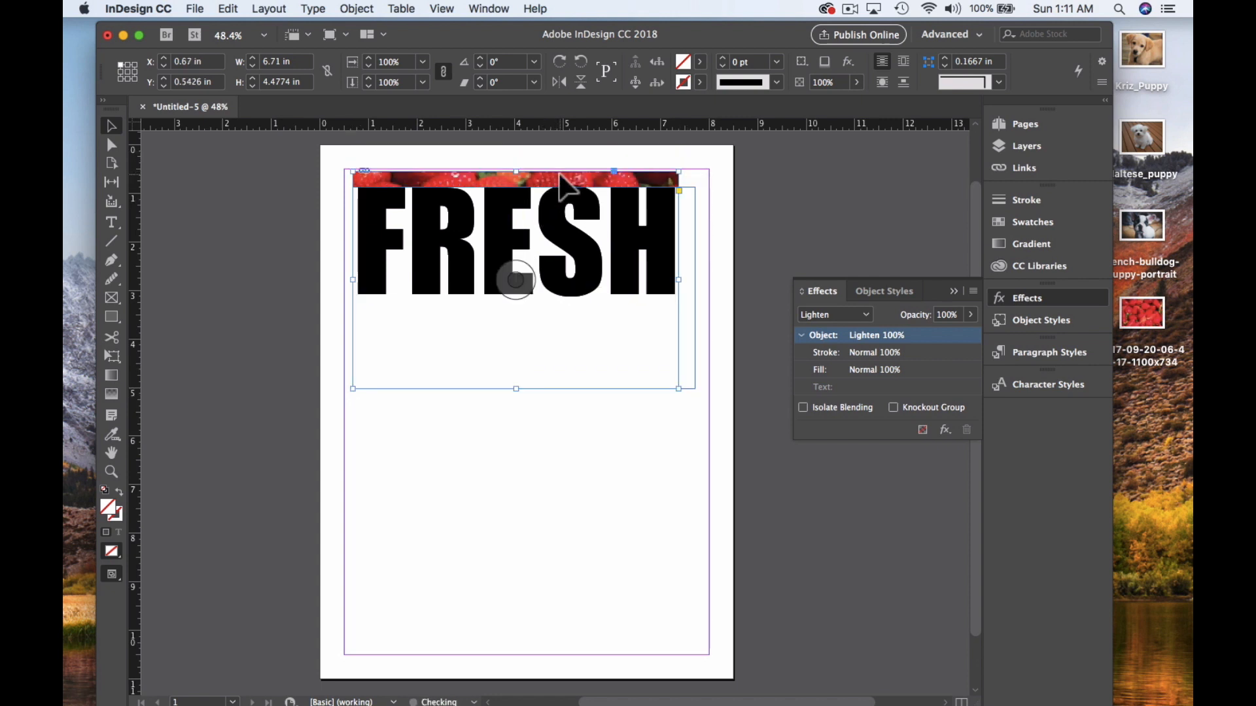
pyautogui.moveTo(566, 177); pyautogui.dragTo(515, 181)
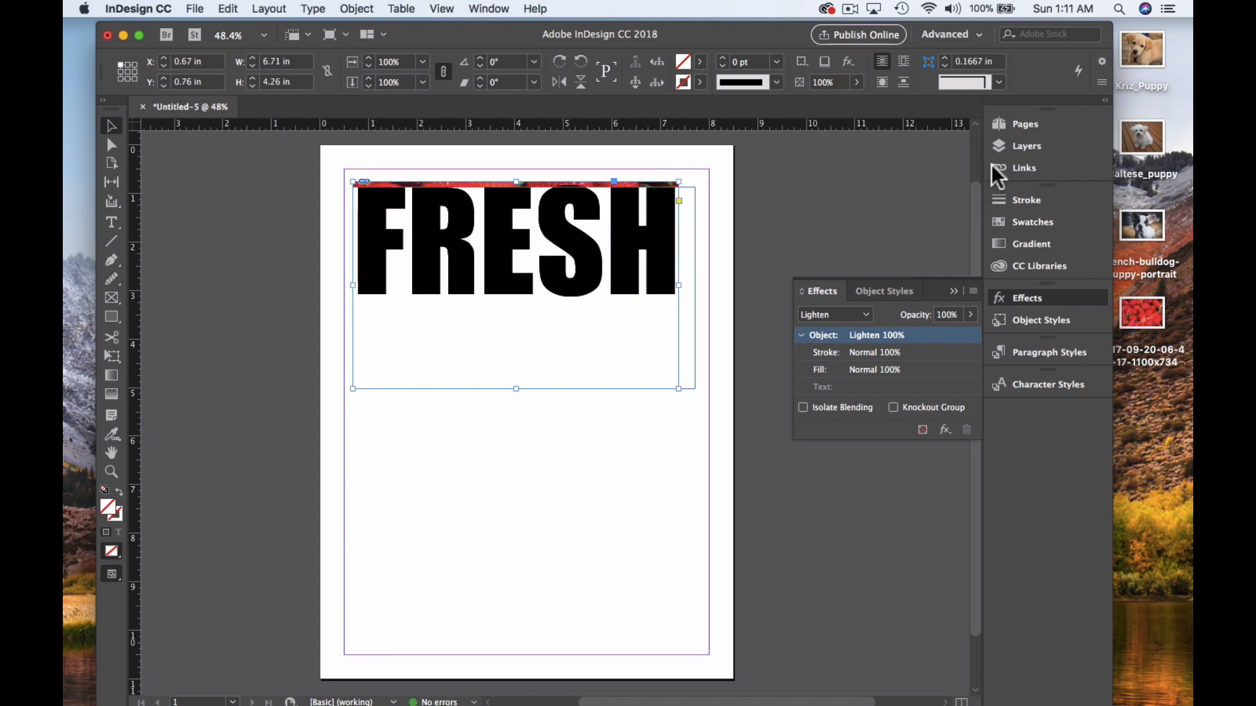
# Set the FRESH text to 150 pt and centre it horizontally in its frame
pyautogui.click(1010, 144)
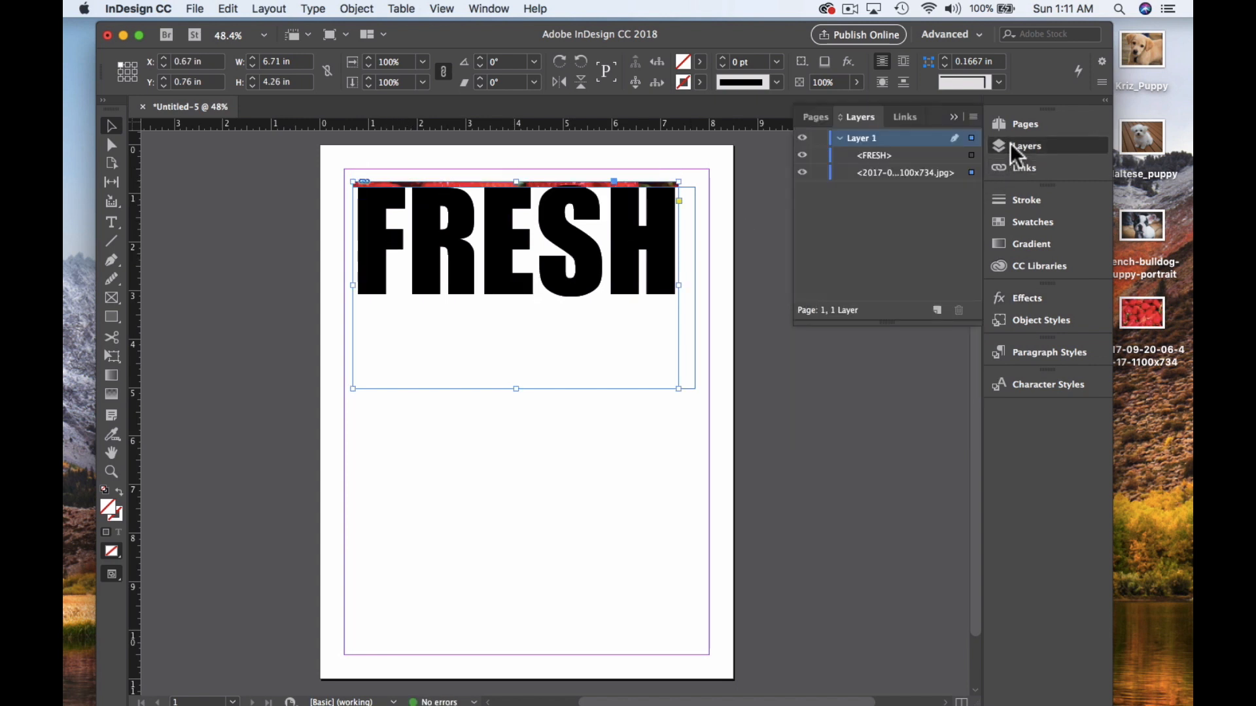
pyautogui.click(917, 155)
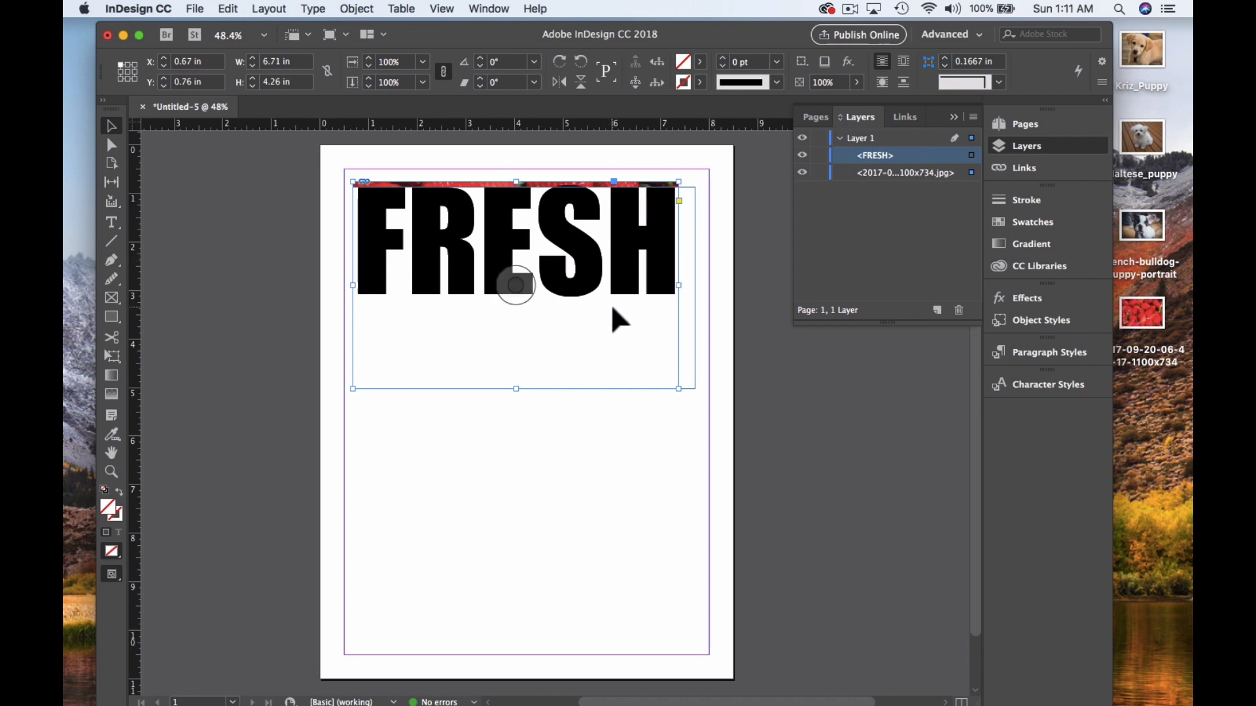
pyautogui.click(683, 272)
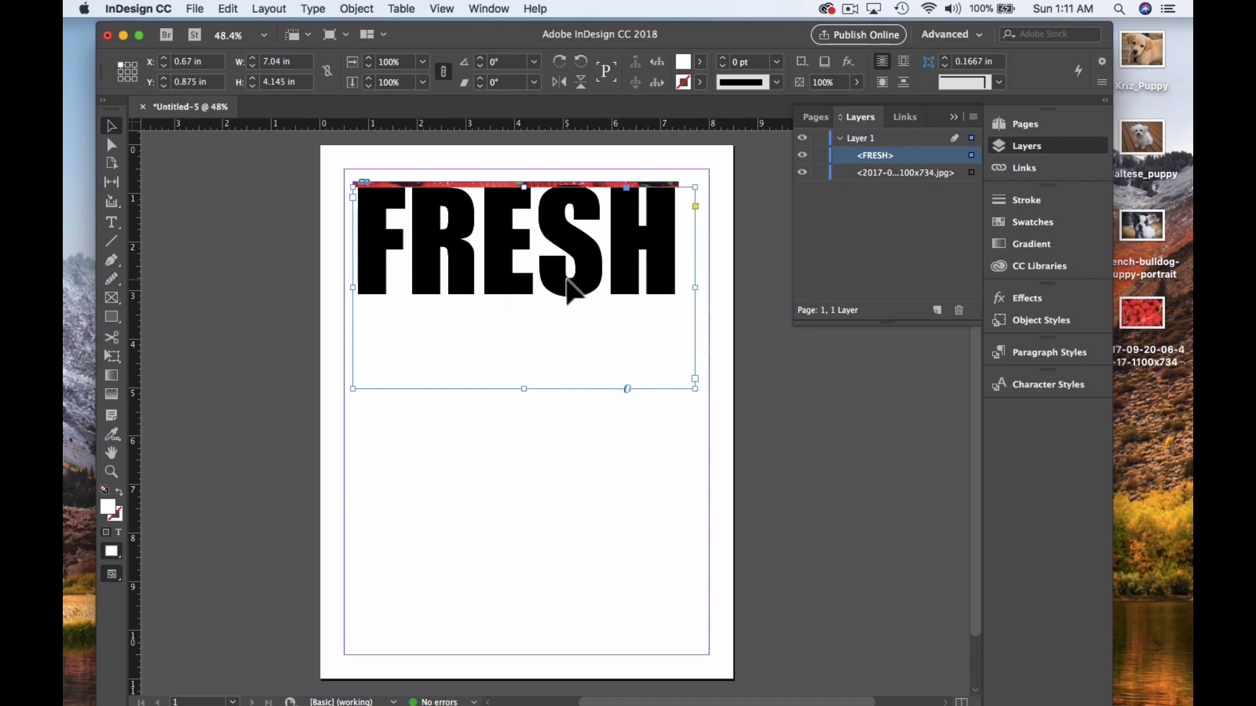
pyautogui.click(111, 223)
pyautogui.moveTo(681, 266); pyautogui.dragTo(362, 242)
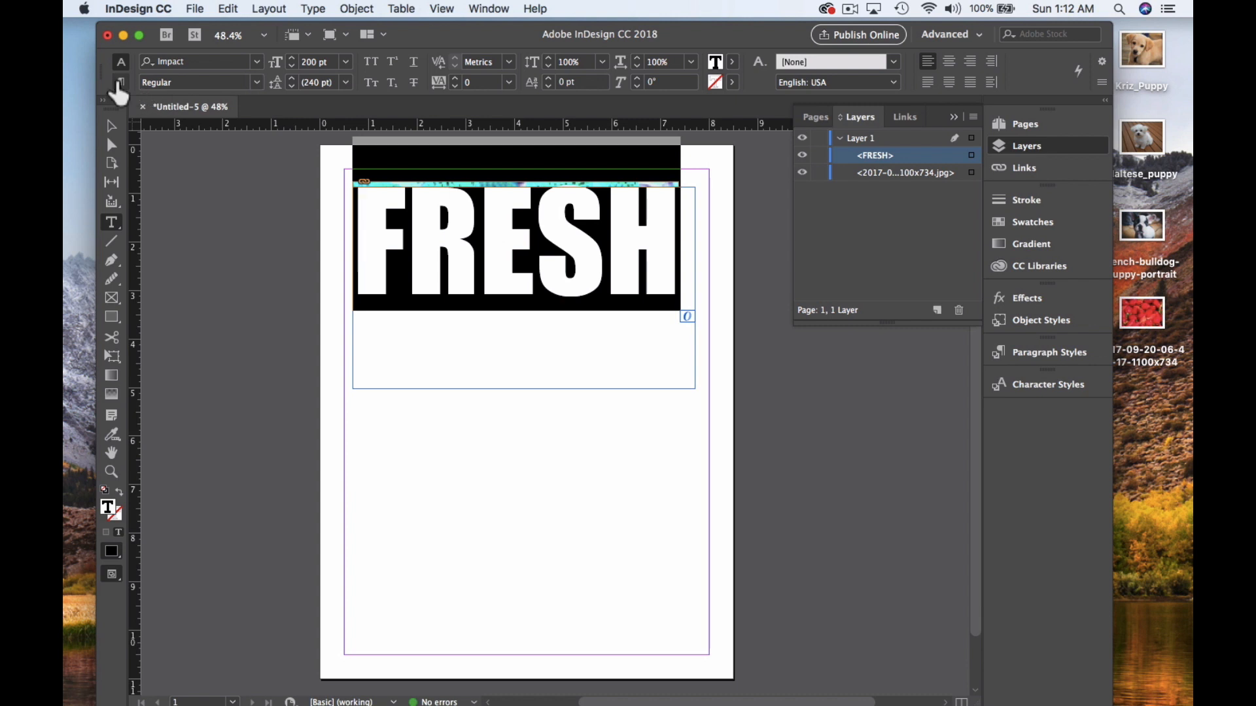
pyautogui.tripleClick(312, 61)
pyautogui.write('150')
pyautogui.press('Return')
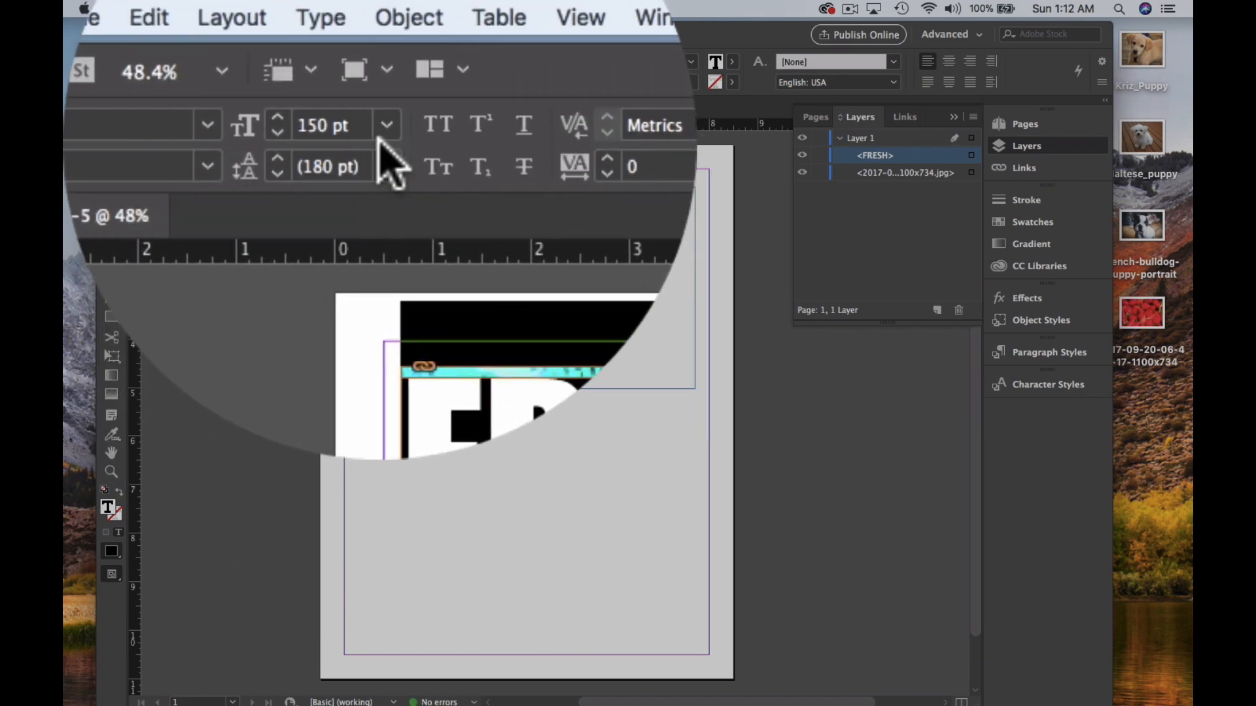
pyautogui.click(951, 61)
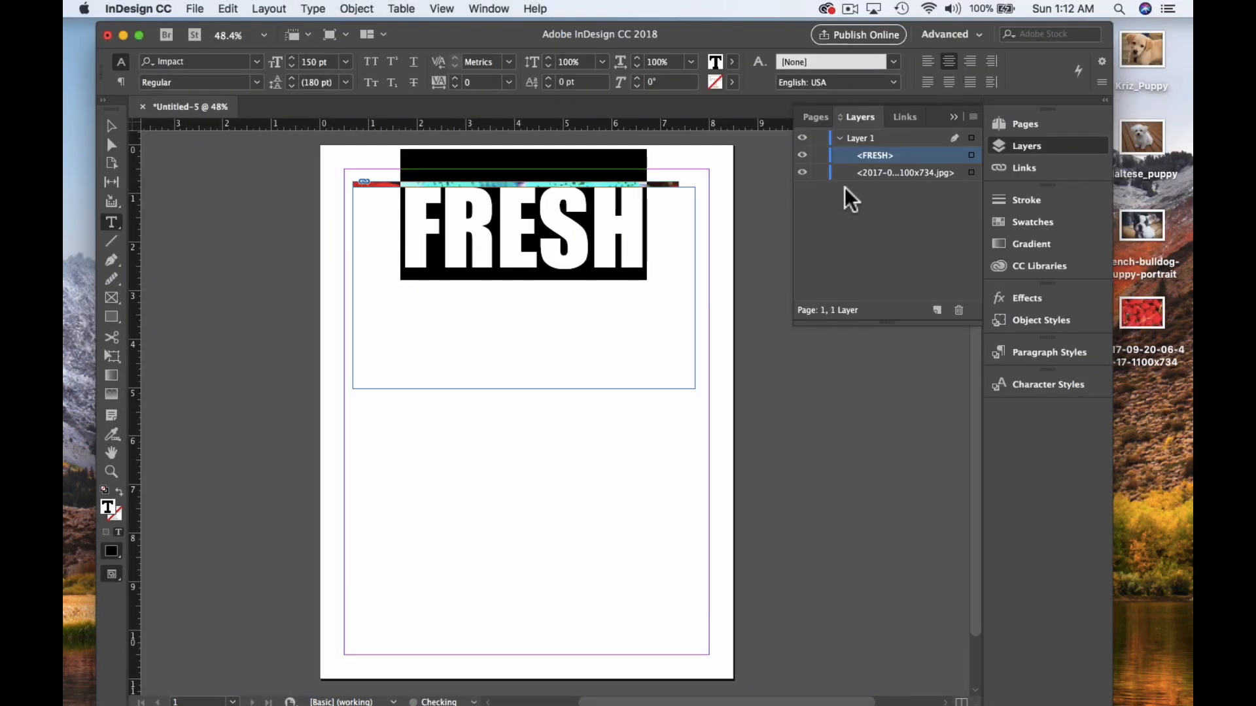
# Move the FRESH text frame up to about Y 0.66 in and extend its lower edge to a height of about 4.64 in
pyautogui.press('Escape')
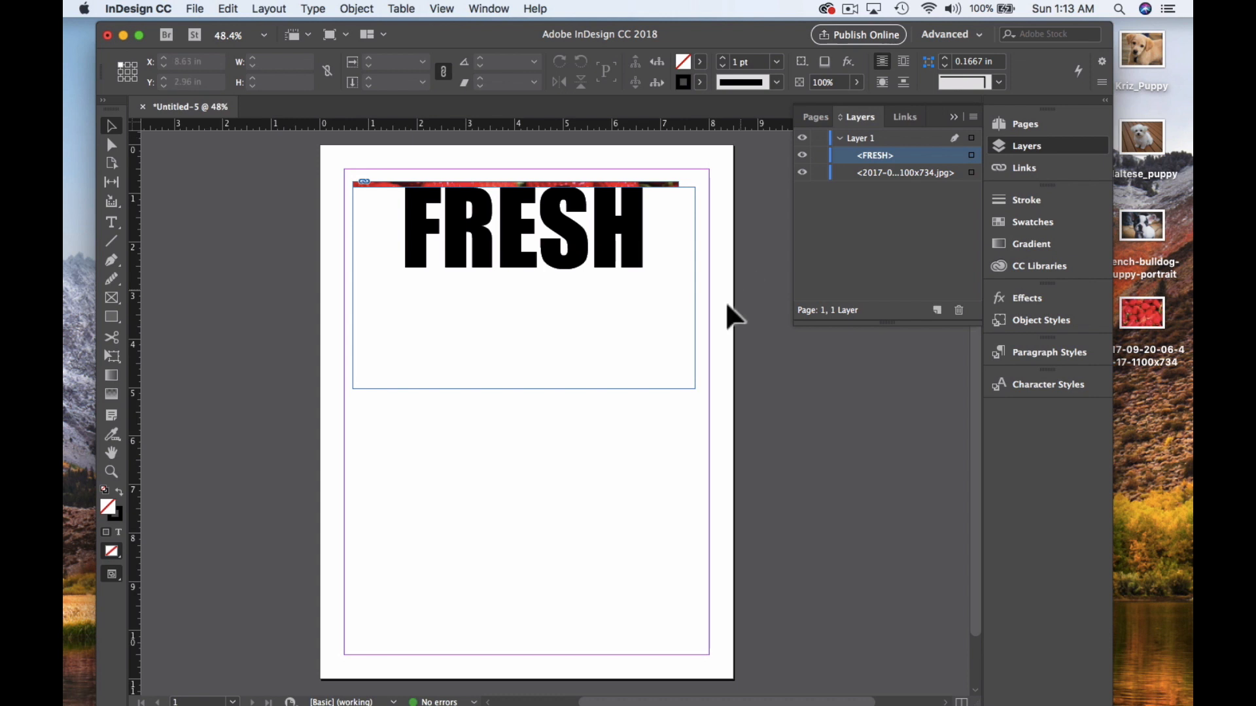
pyautogui.moveTo(638, 364); pyautogui.dragTo(639, 356)
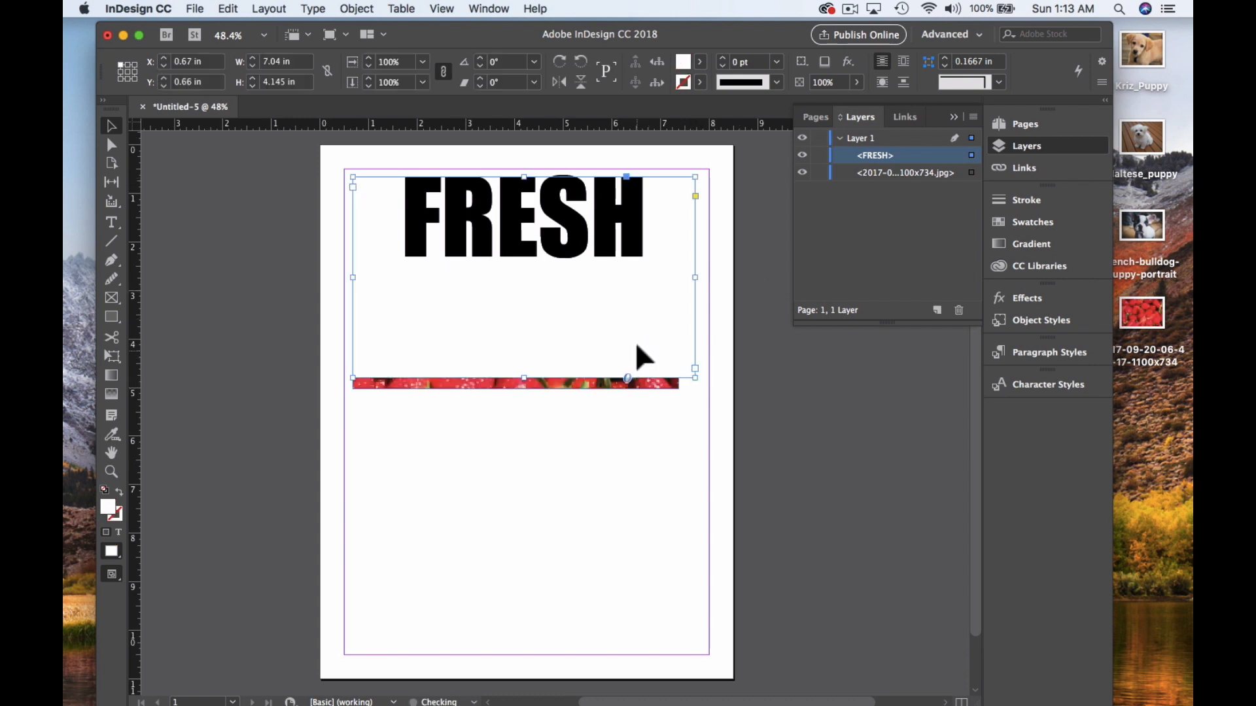
pyautogui.moveTo(524, 378); pyautogui.dragTo(524, 402)
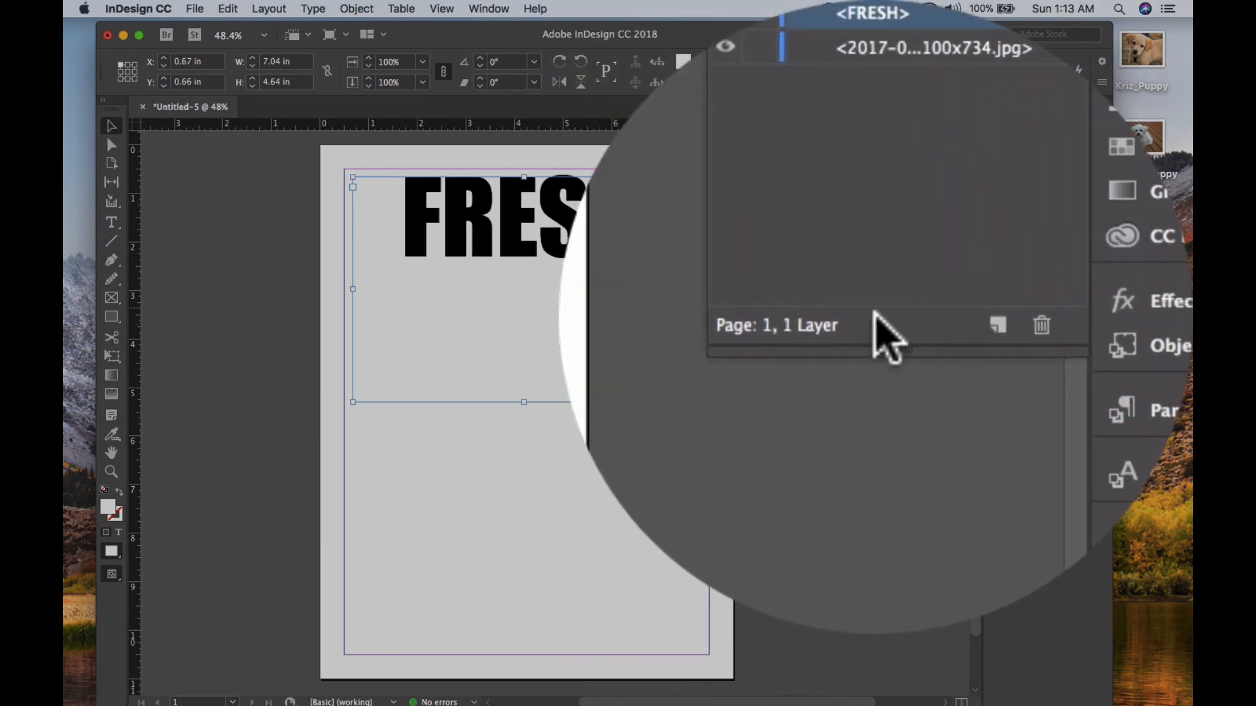
# Set the FRESH text frame's blending mode to Lighten and move the frame to about X 0.41 in, Y 0.94 in over the image
pyautogui.click(1027, 298)
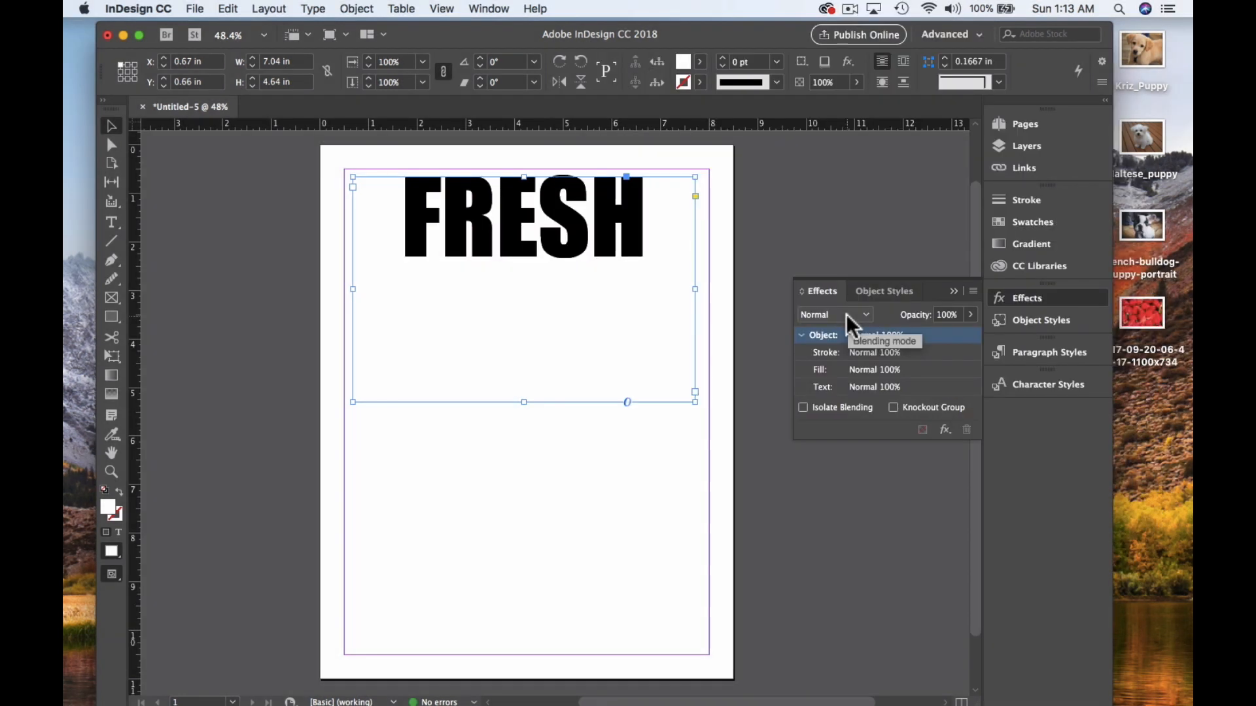
pyautogui.click(849, 316)
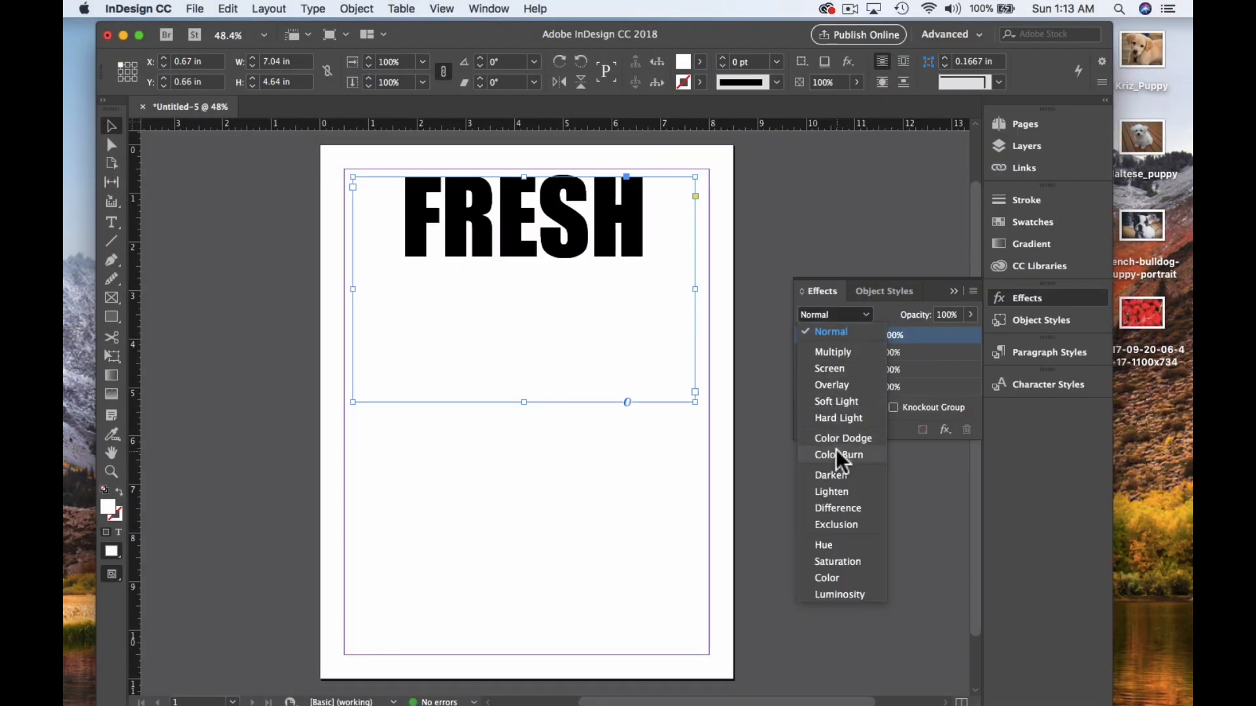
pyautogui.click(840, 490)
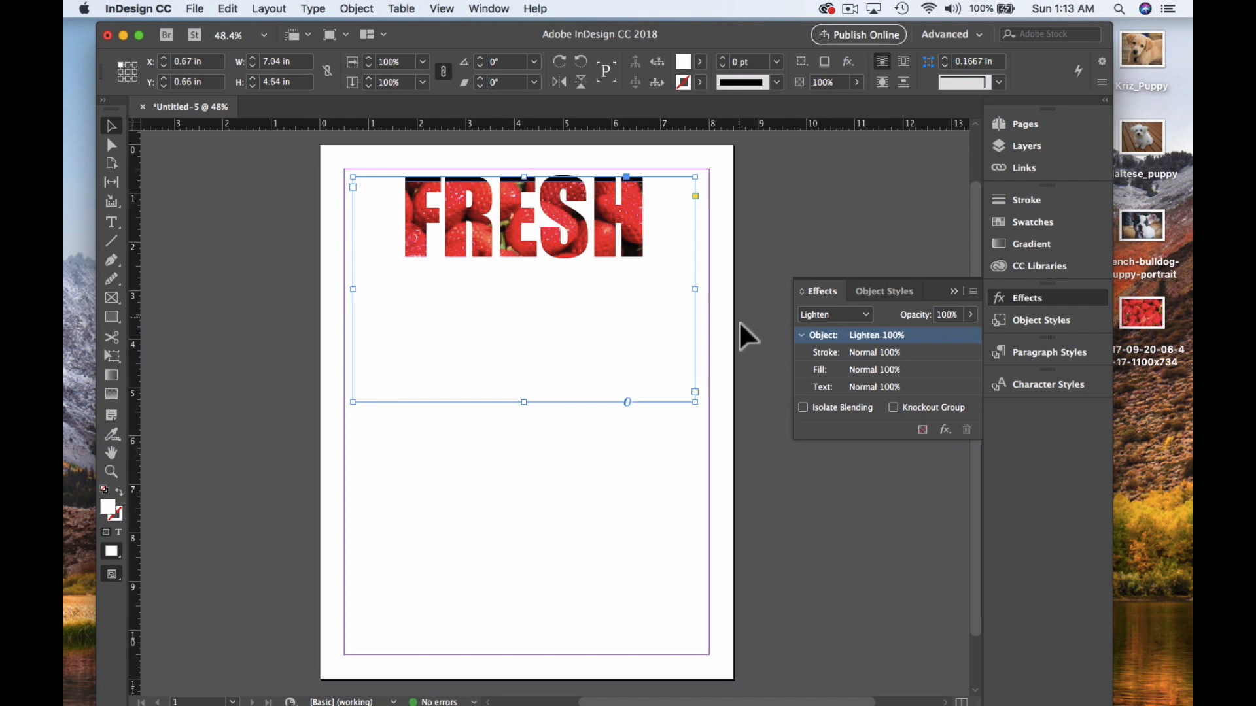
pyautogui.moveTo(672, 277); pyautogui.dragTo(636, 314)
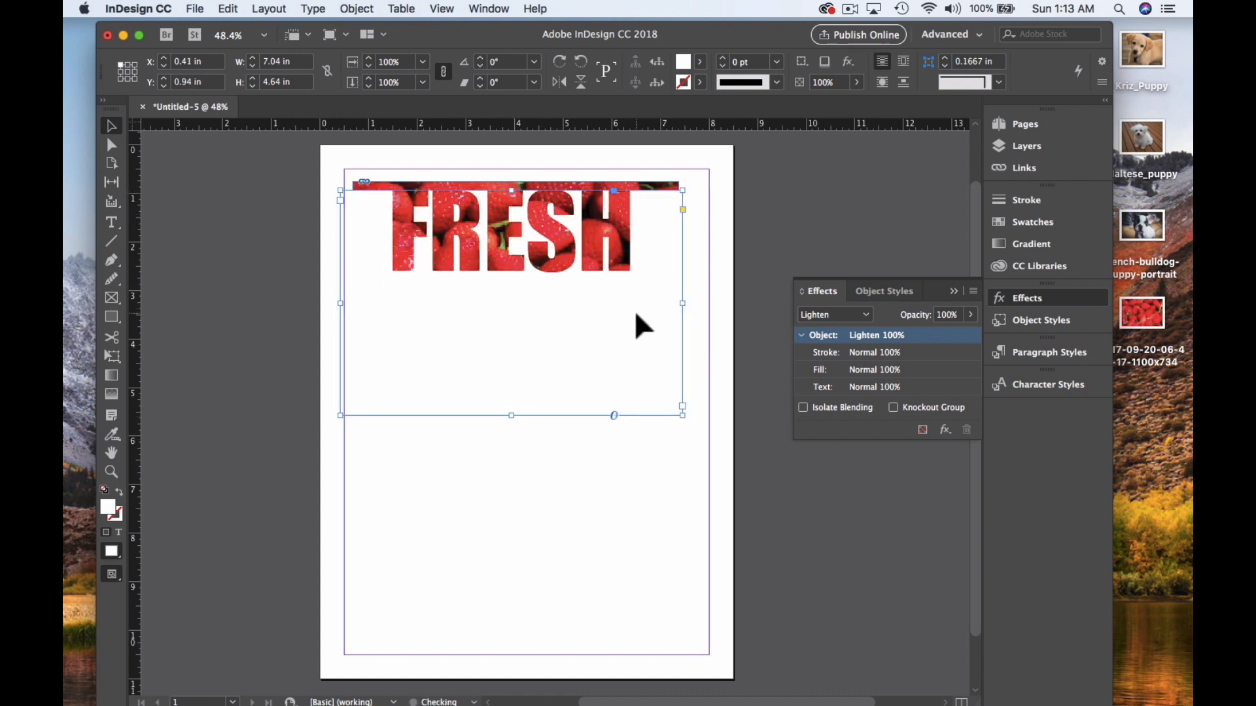
pyautogui.doubleClick(635, 312)
pyautogui.write('IK')
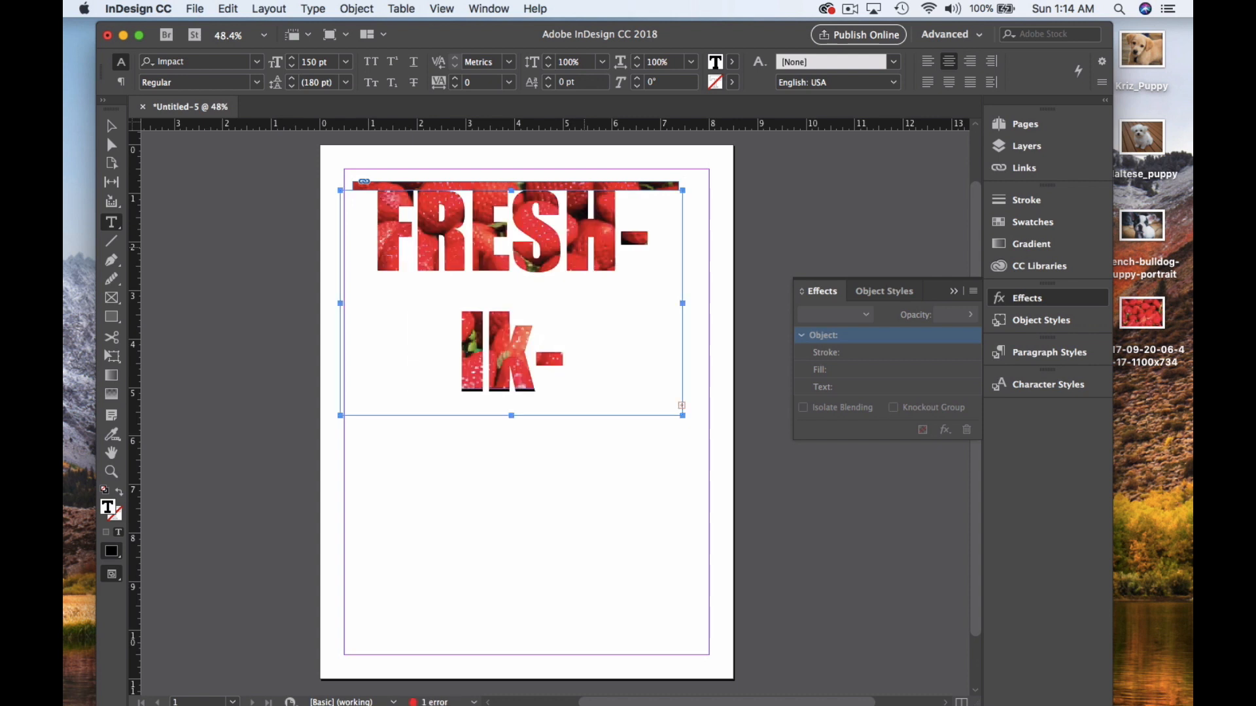
pyautogui.press('super+z')
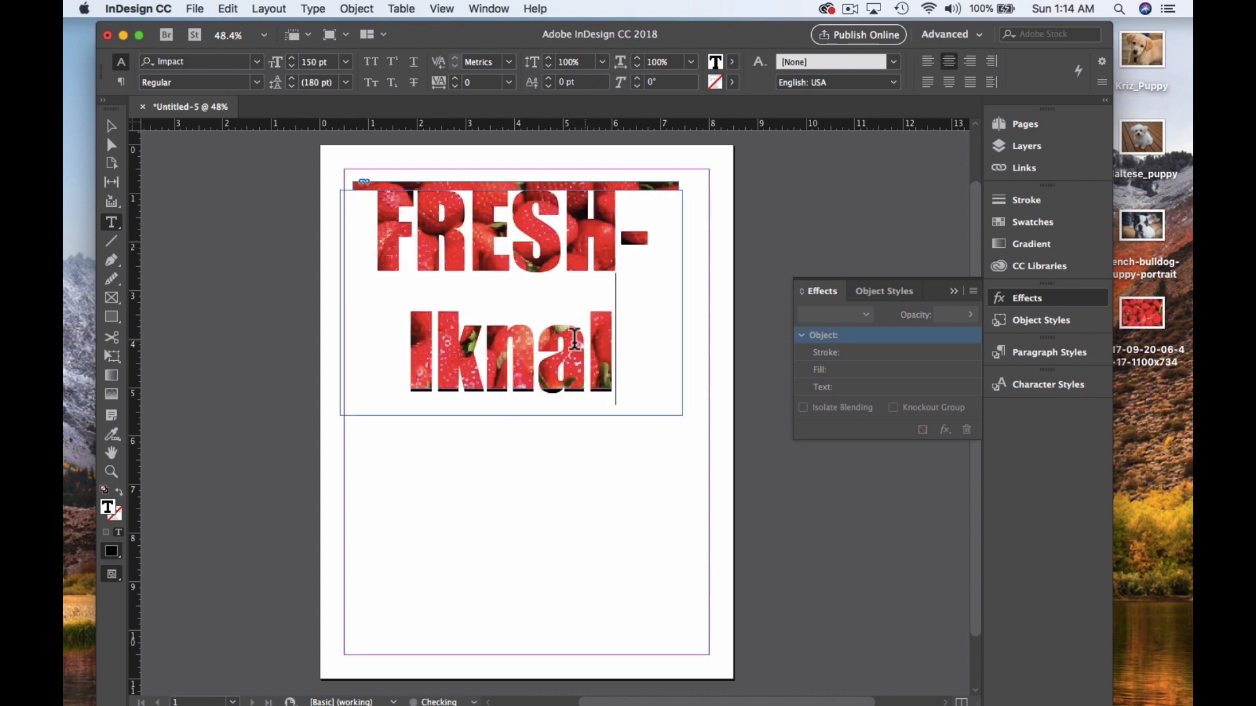
pyautogui.press('super+z')
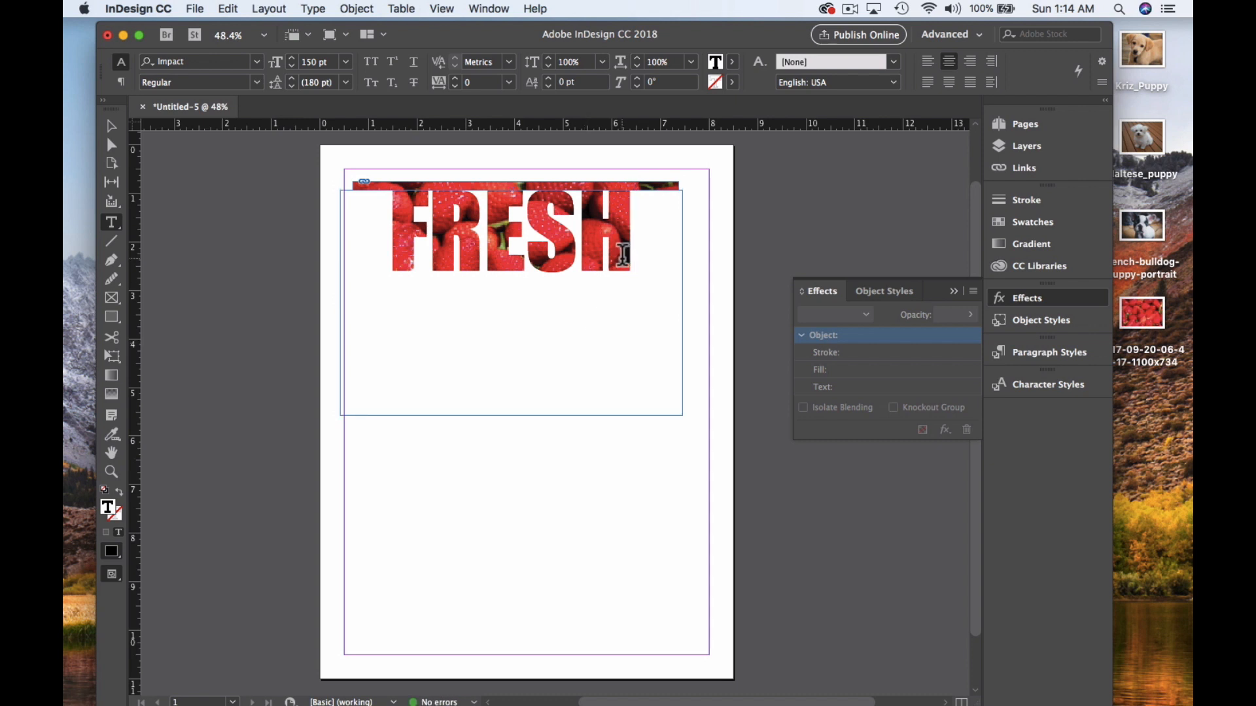